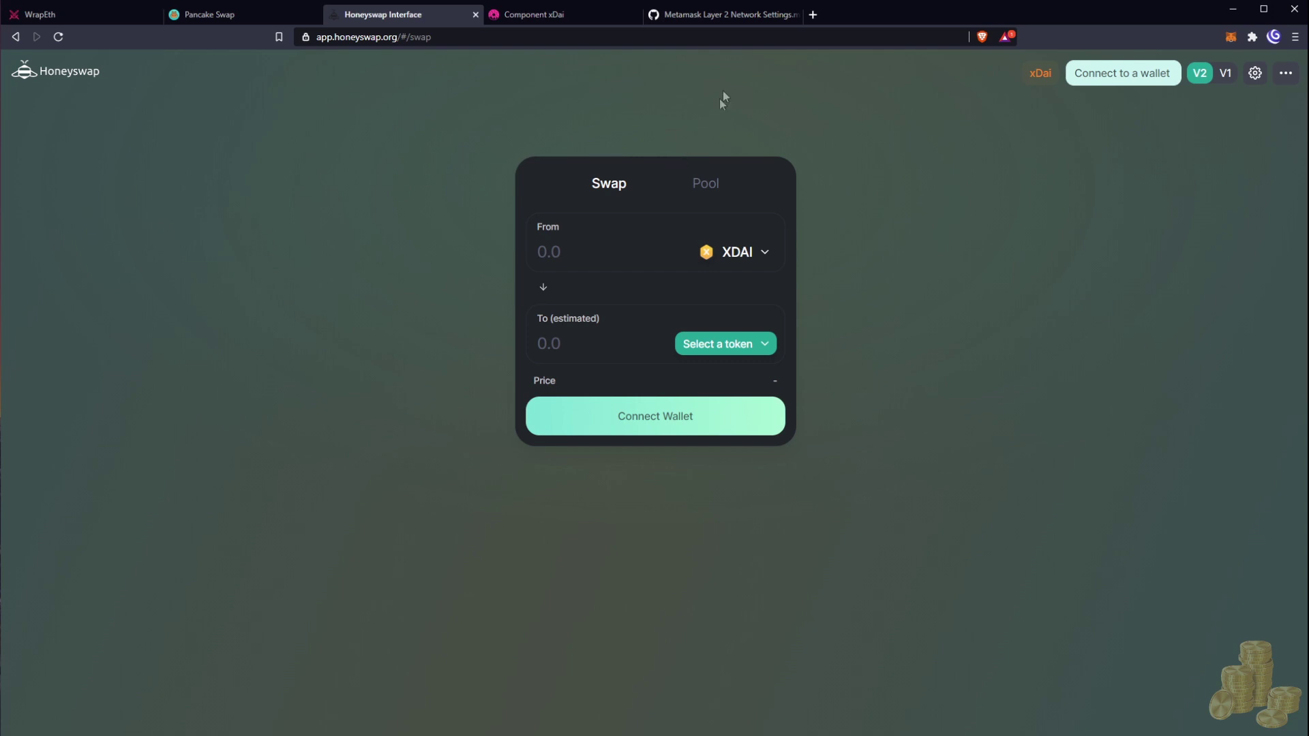
Open the Metamask Layer 2 Network Settings gist and review the xDai and Binance Smart Chain details
left_click(718, 17)
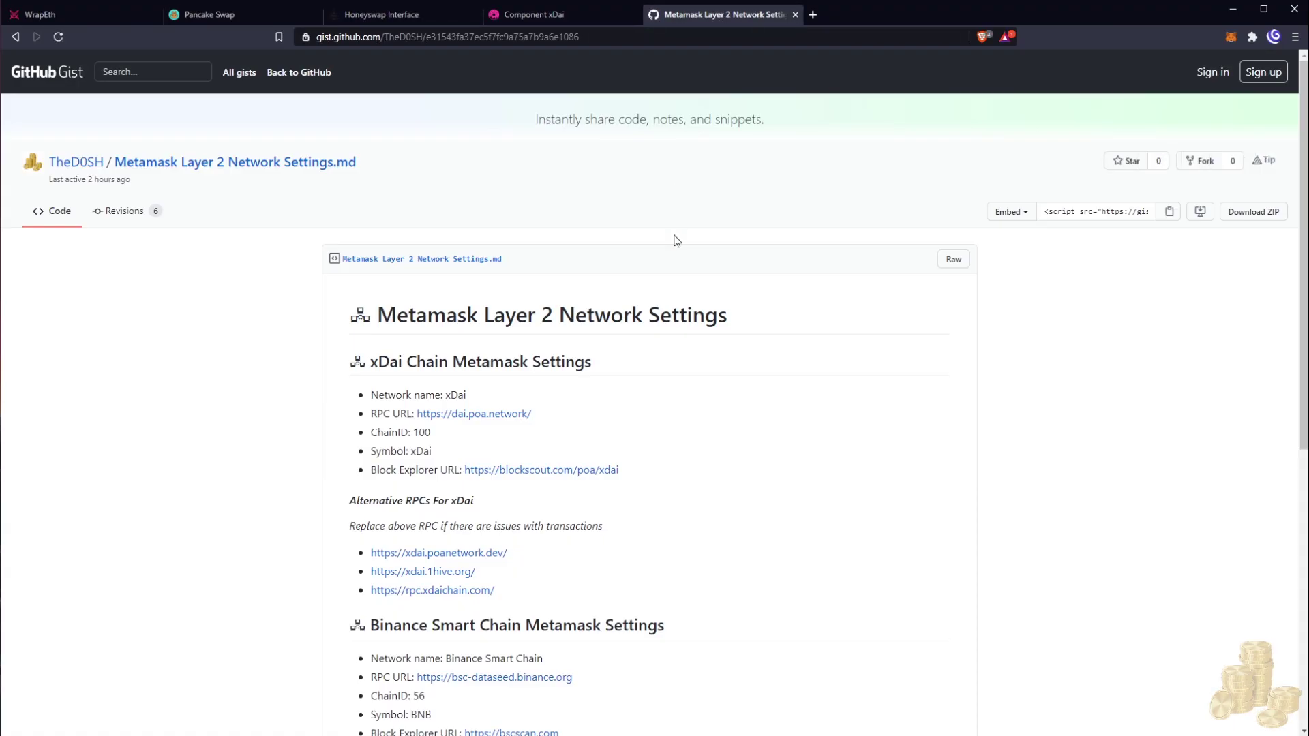
scroll(886, 428, "down", 5)
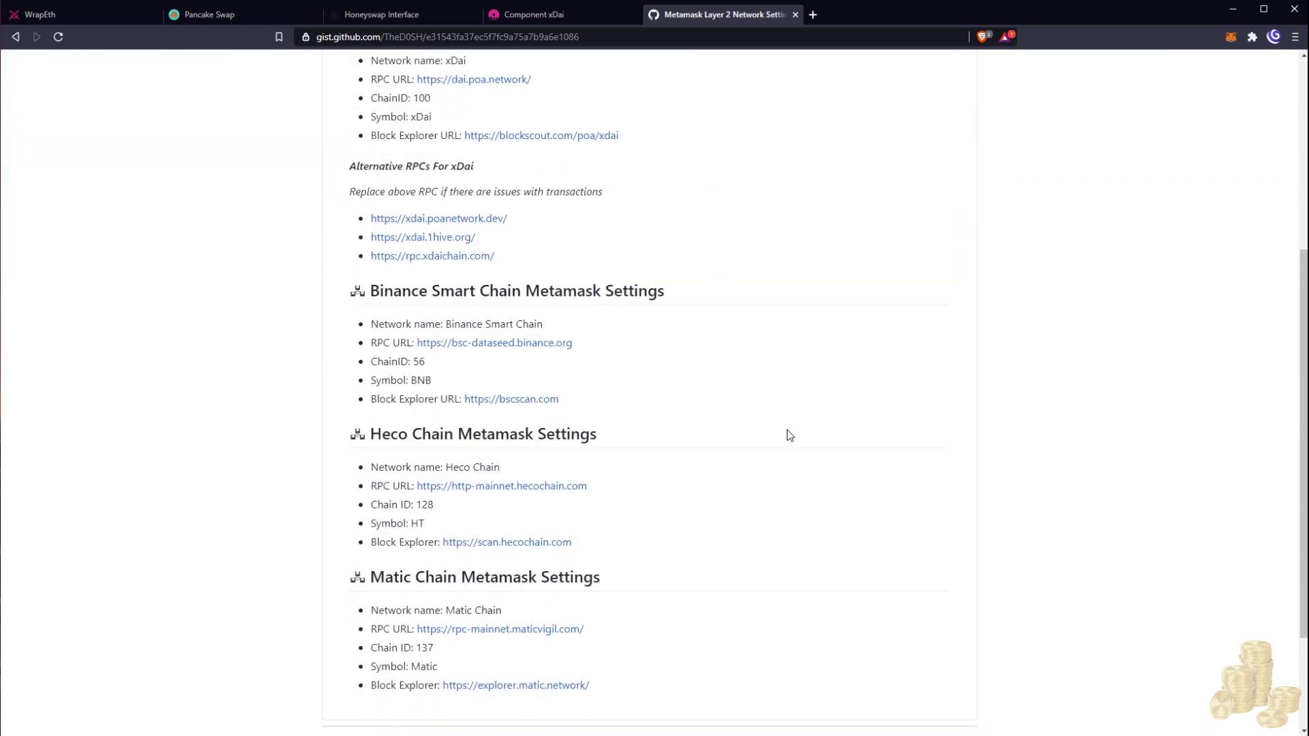
scroll(804, 429, "up", 5)
scroll(754, 391, "down", 3)
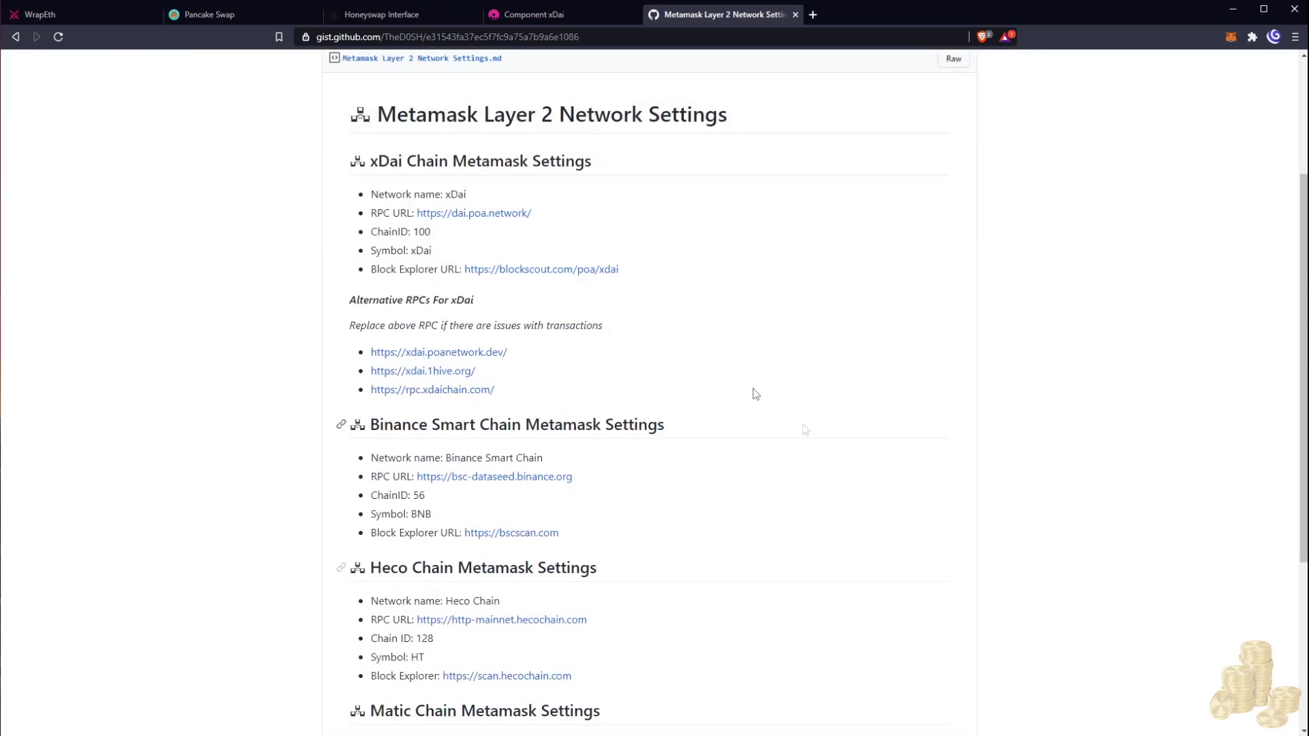
scroll(600, 307, "down", 3)
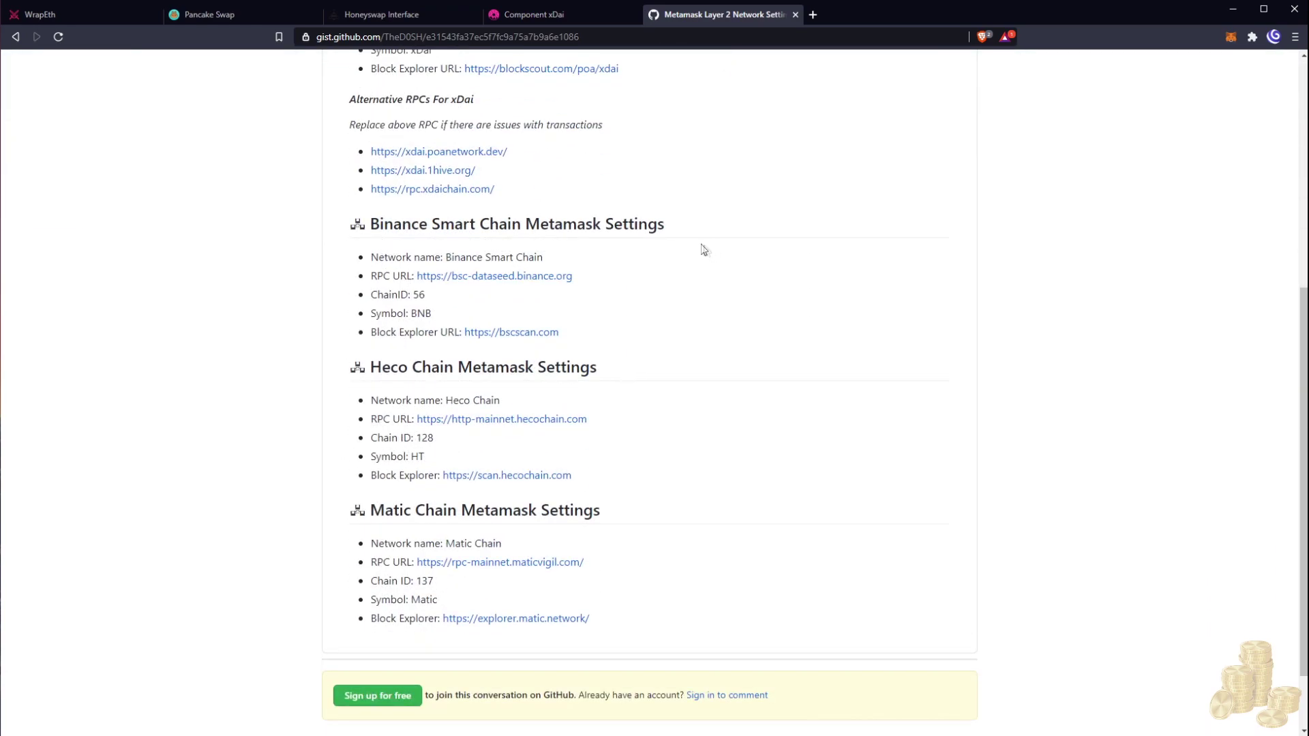
scroll(709, 359, "up", 3)
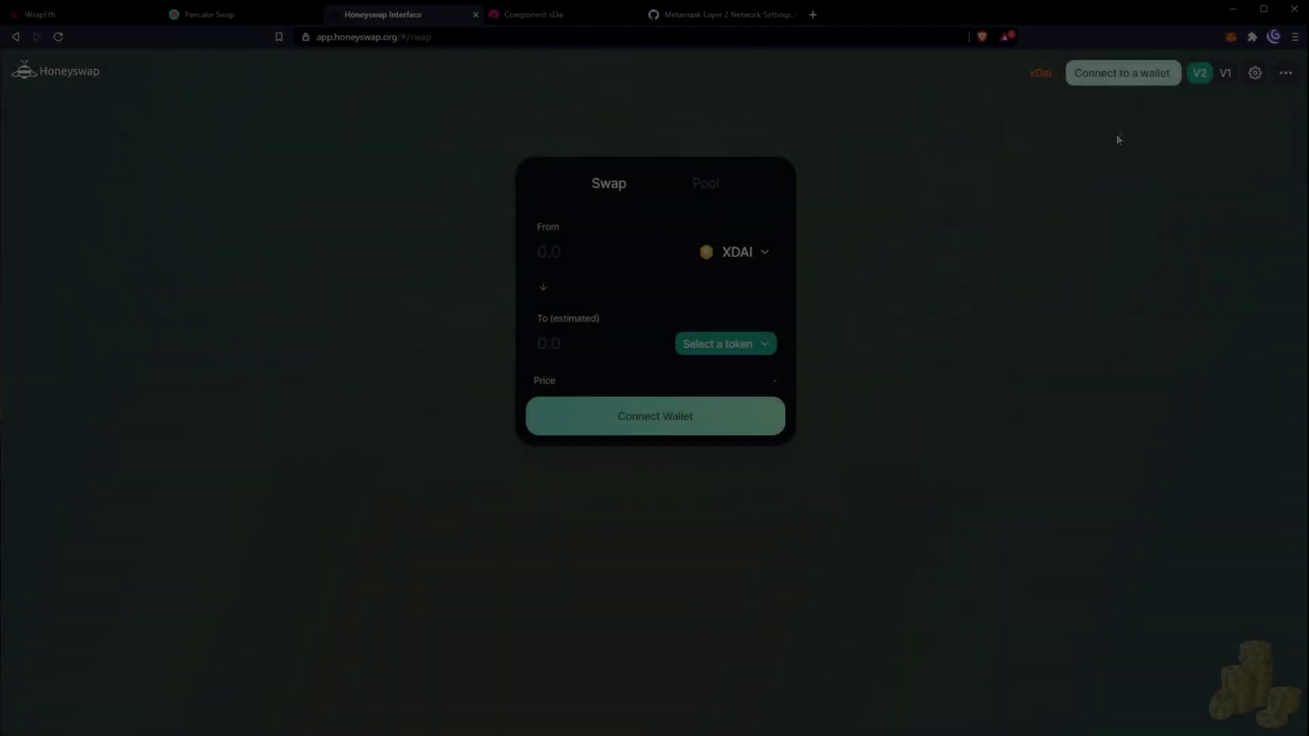
Connect the MetaMask account to Honeyswap to show the 100 XDAI balance, briefly checking PancakeSwap
left_click(1126, 77)
left_click(633, 366)
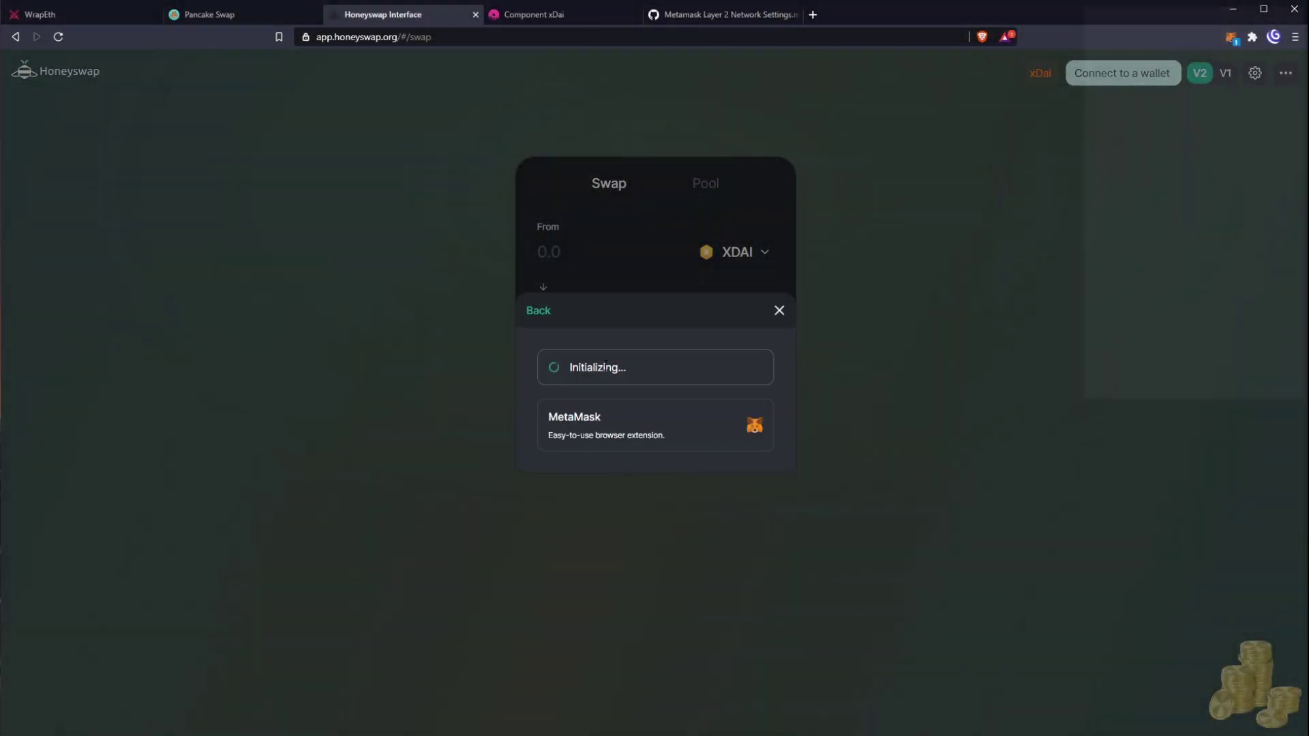
left_click(1261, 383)
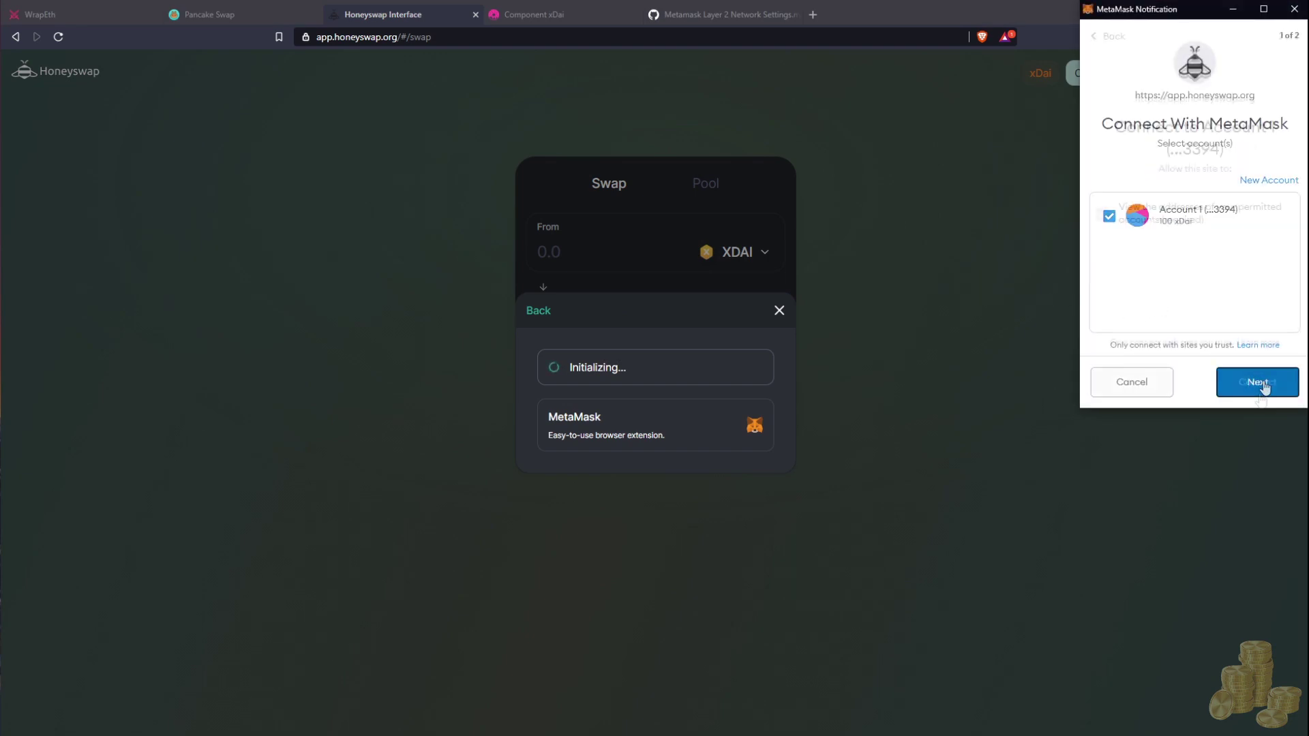
left_click(1269, 382)
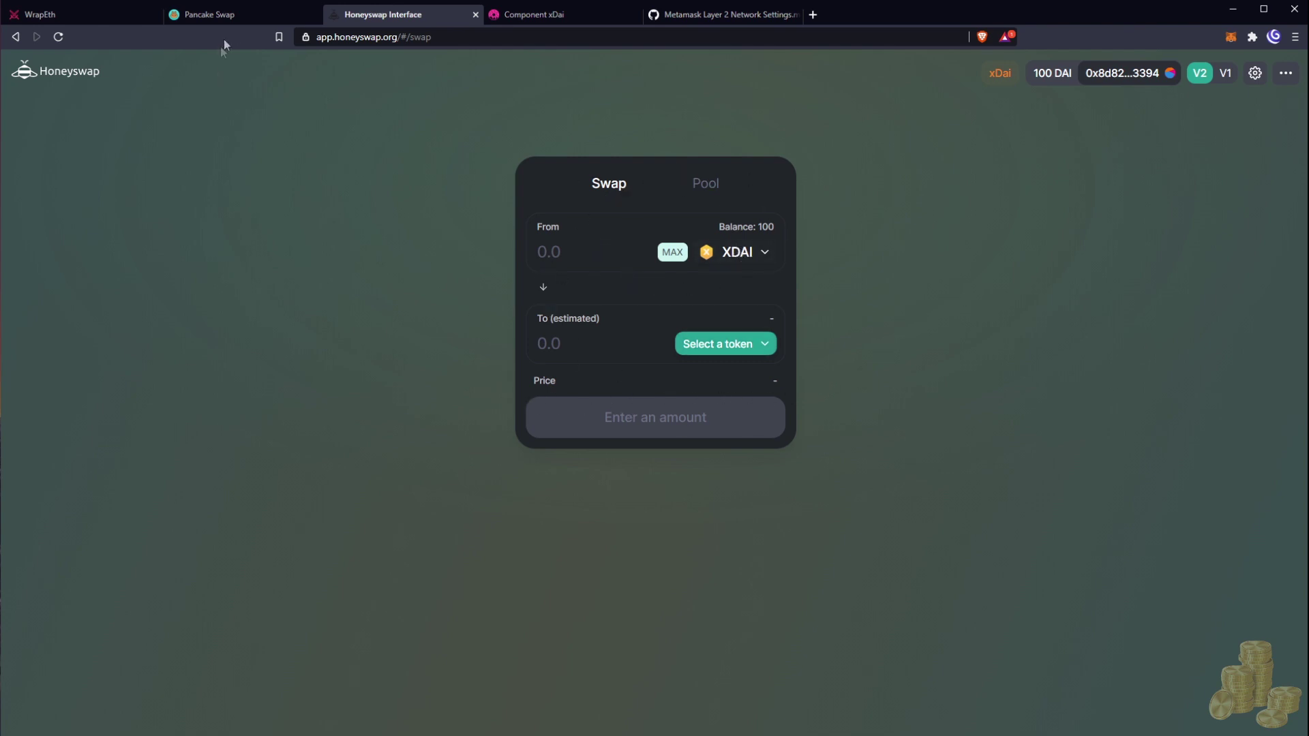
left_click(225, 15)
left_click(401, 14)
Wrap the maximum XDAI balance on WrapEth, leaving 1.0000 XDAI
left_click(75, 12)
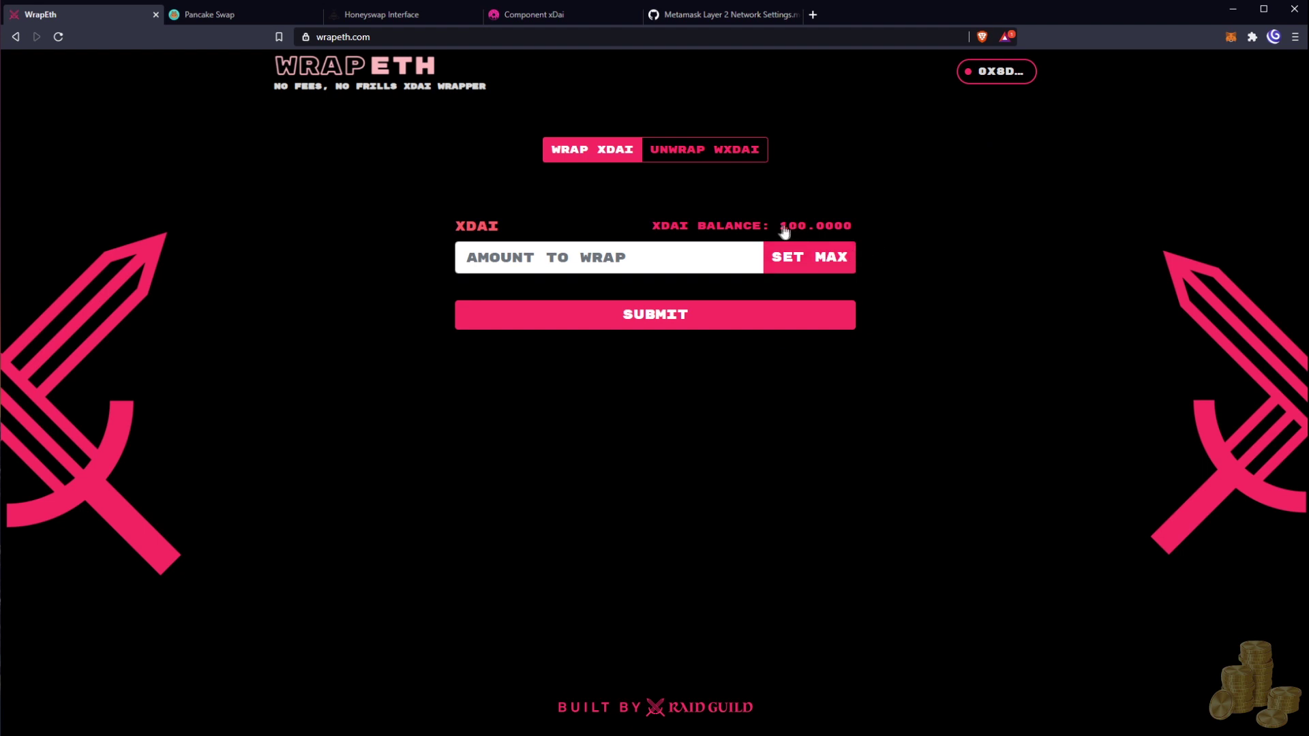
left_click(822, 262)
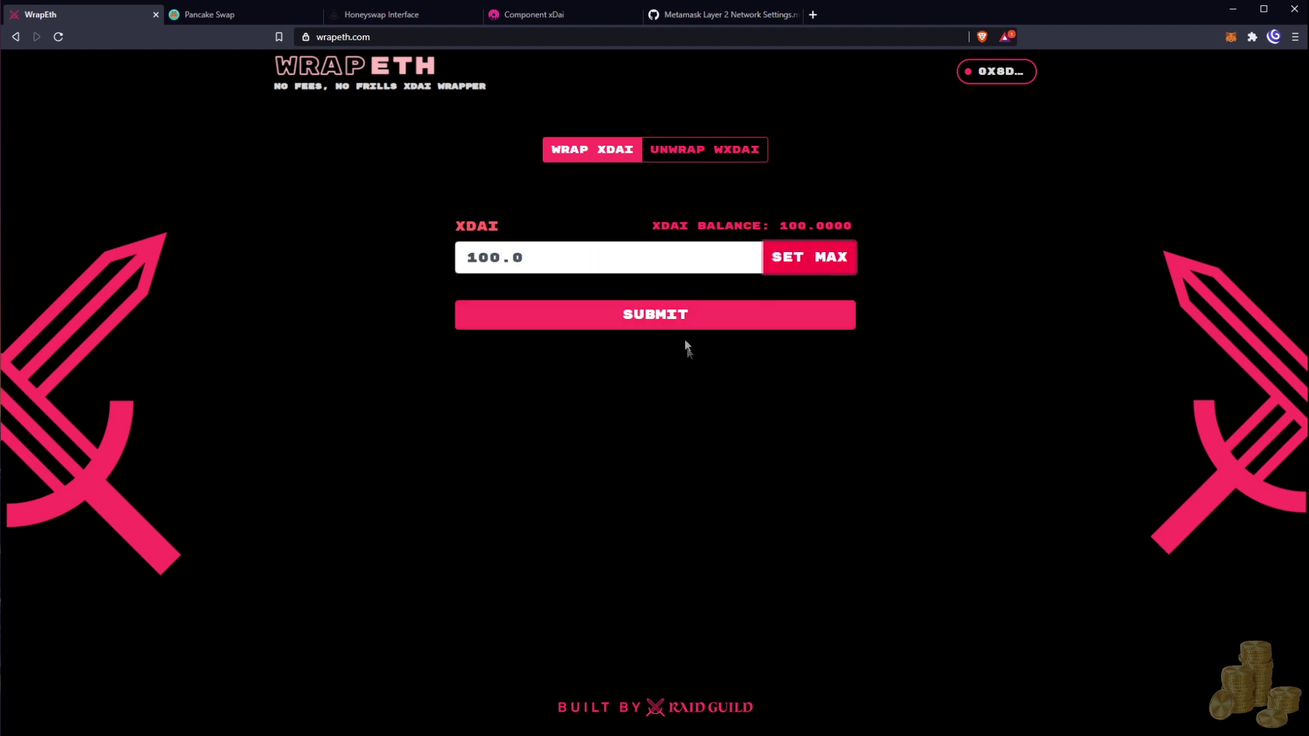
left_click(686, 324)
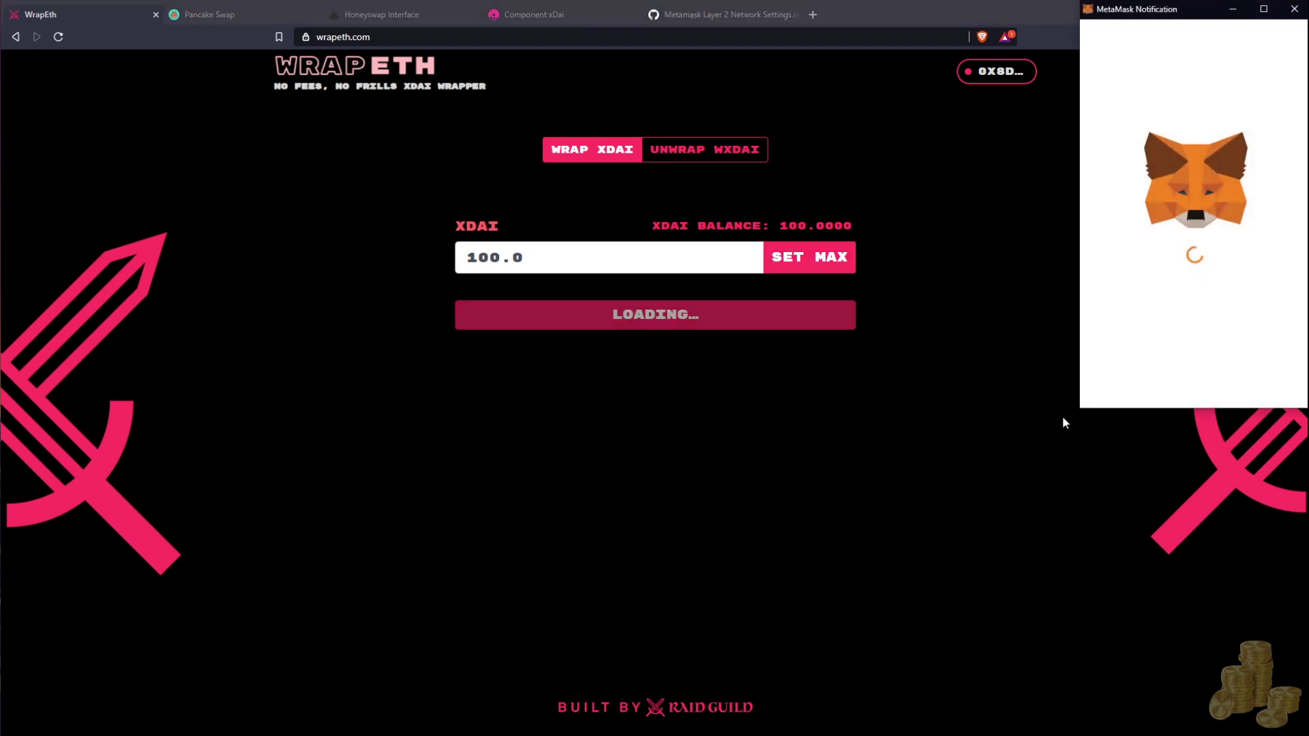
scroll(1172, 311, "down", 1)
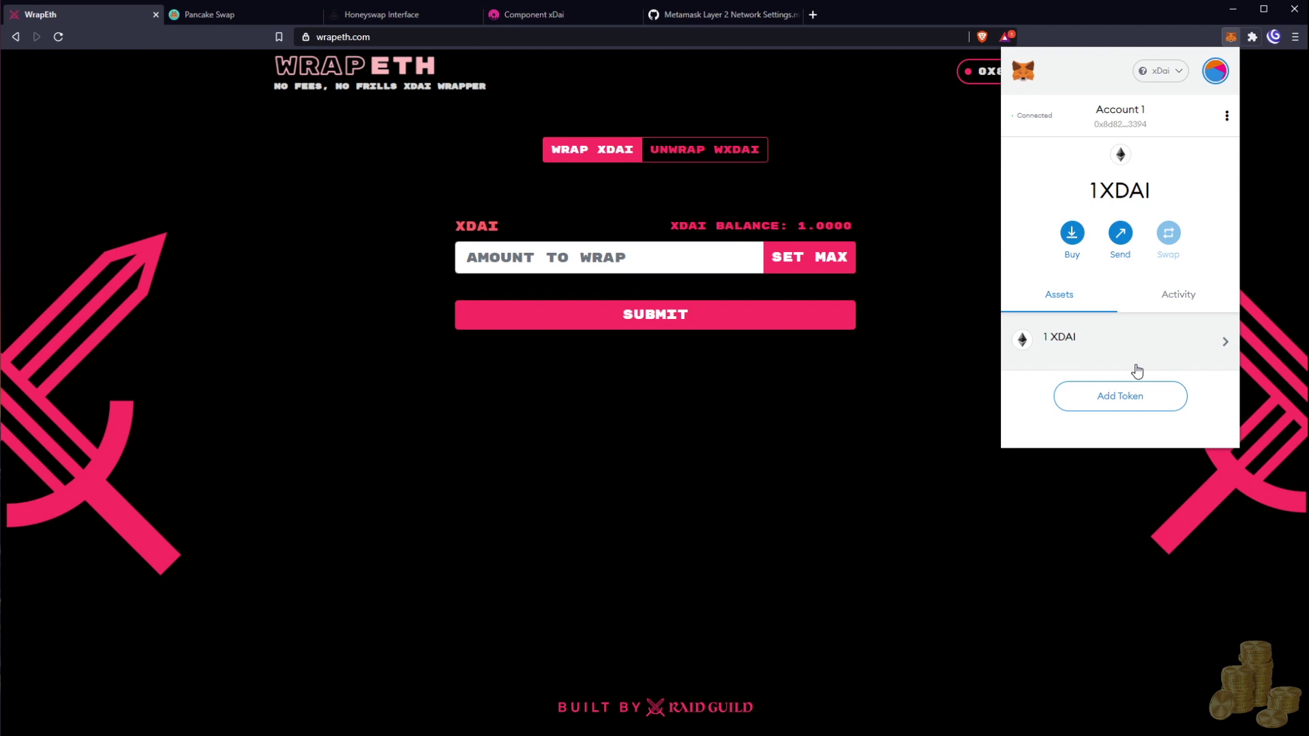
Paste the saved WXDAI link into MetaMask's custom token address and remove the trailing /transactions
left_click(1168, 397)
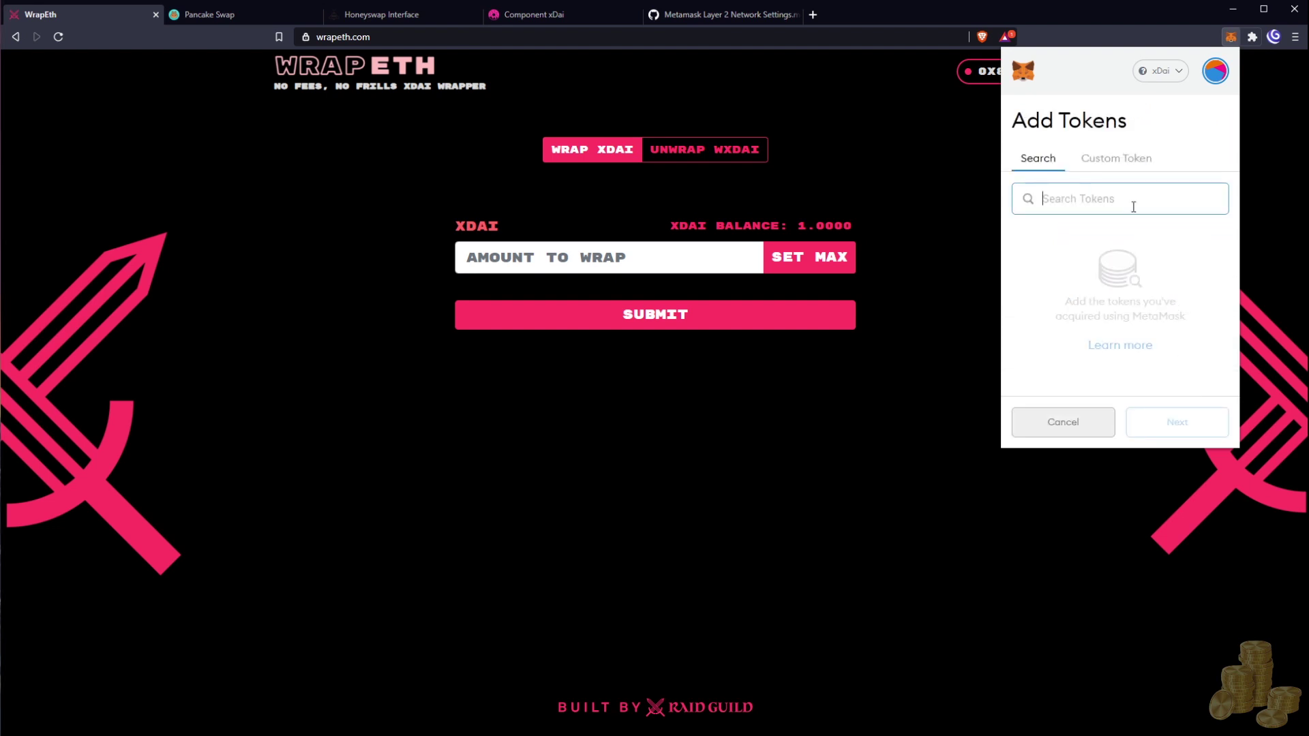
left_click(1124, 159)
left_click(1073, 229)
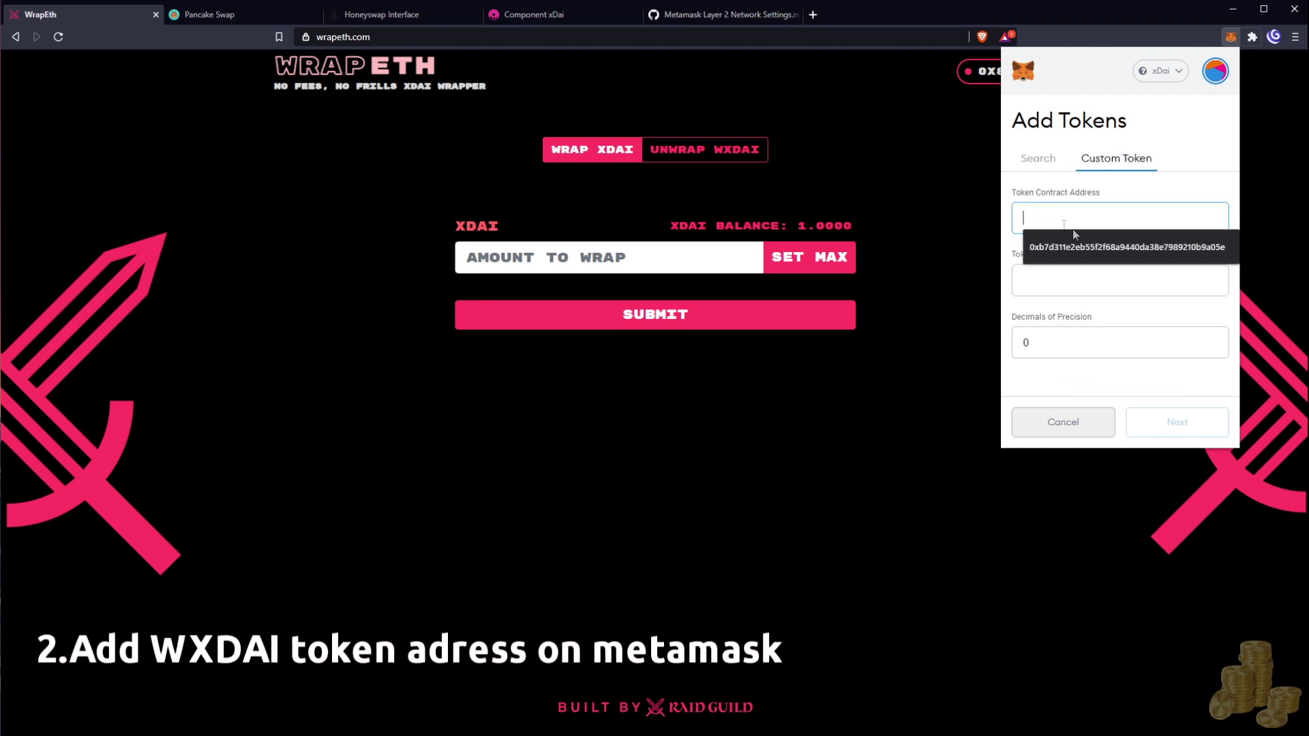
left_click(1075, 243)
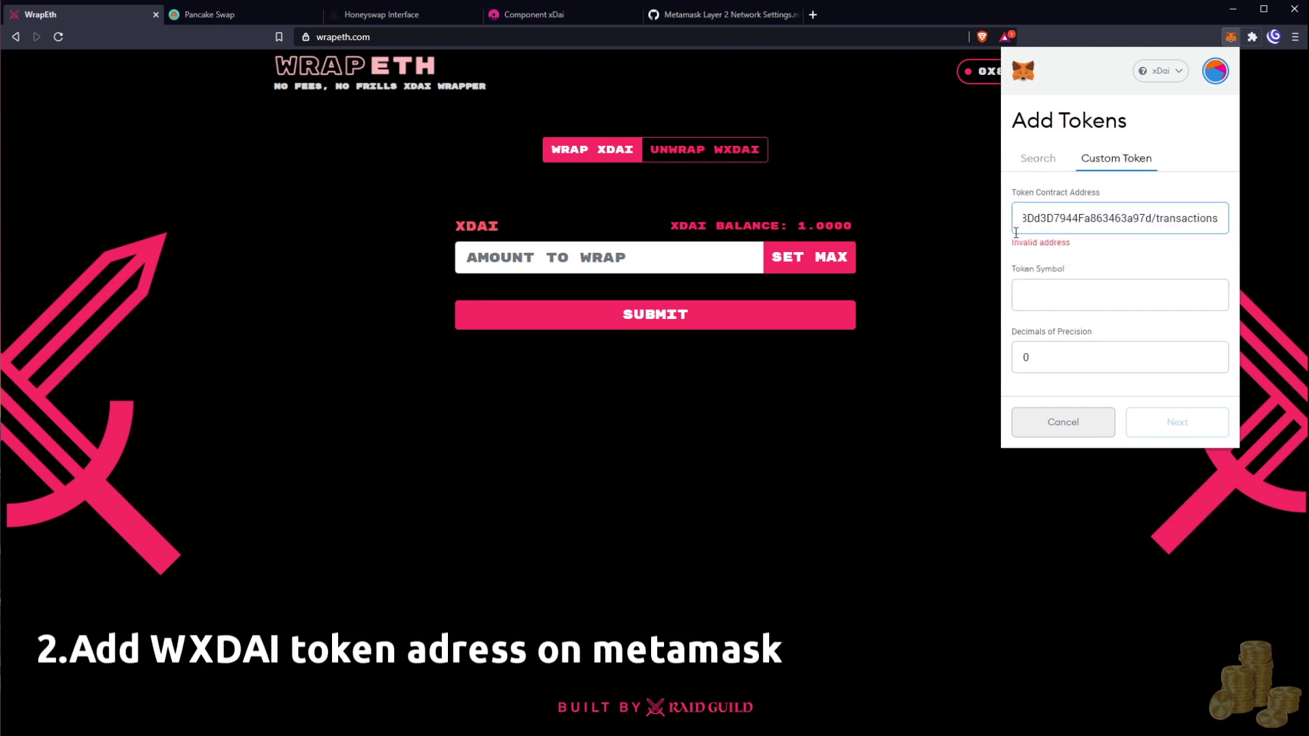
left_click(1085, 217)
left_click_drag(1179, 220, 1254, 208)
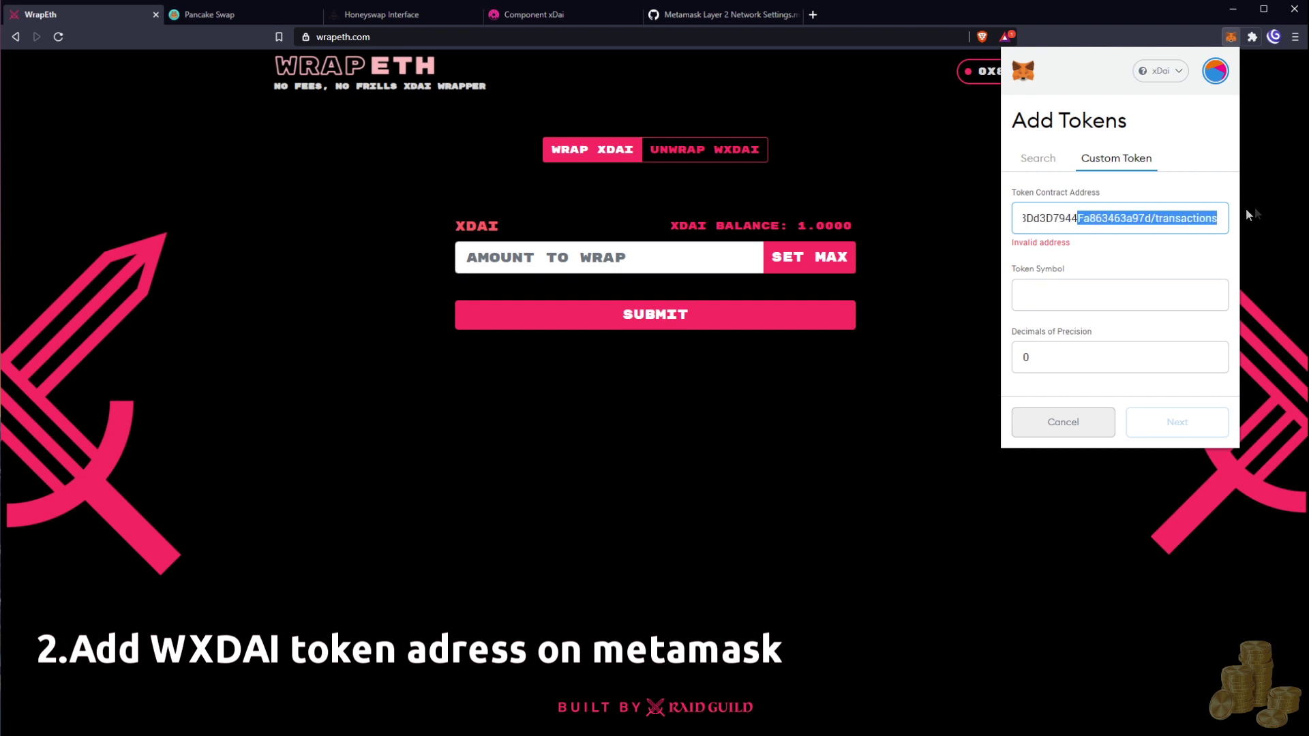
left_click(1156, 223)
left_click_drag(1156, 223, 1269, 221)
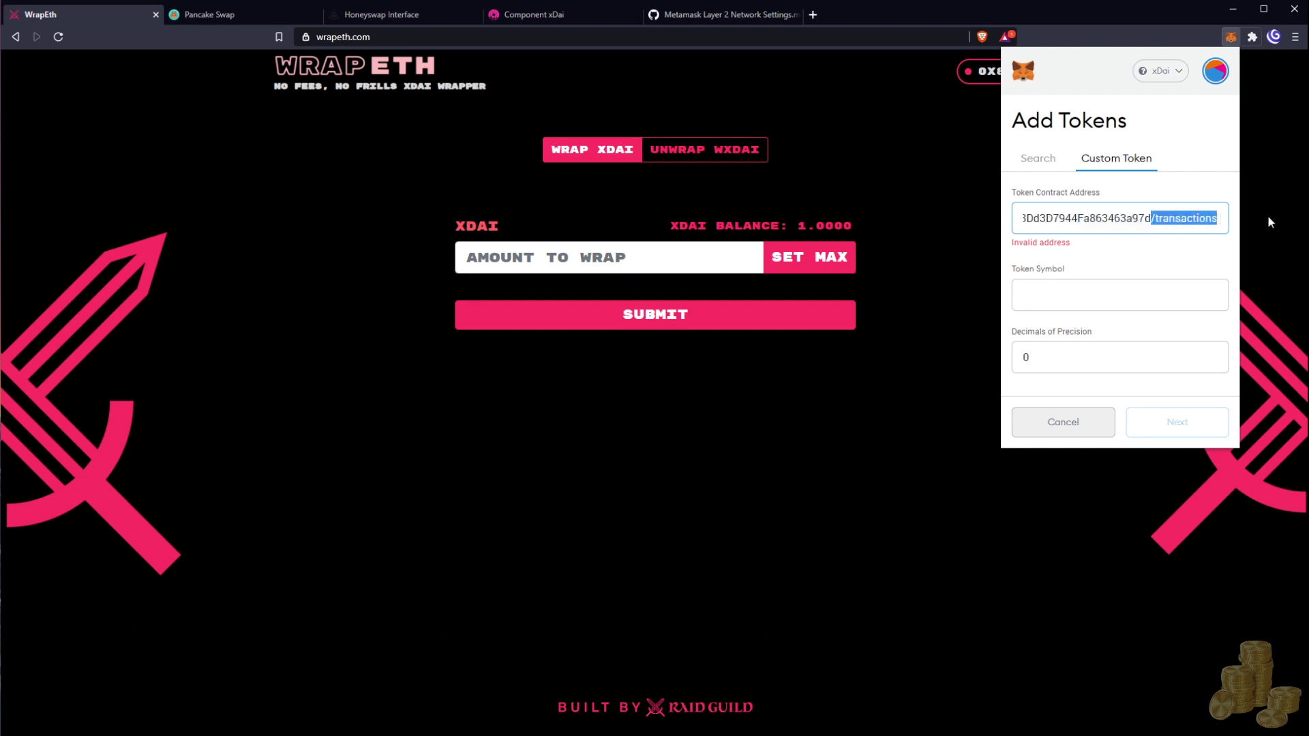
key("BackSpace")
Strip the URL prefix to leave the bare WXDAI address and add the token, showing 99 WXDAI
left_click(1120, 292)
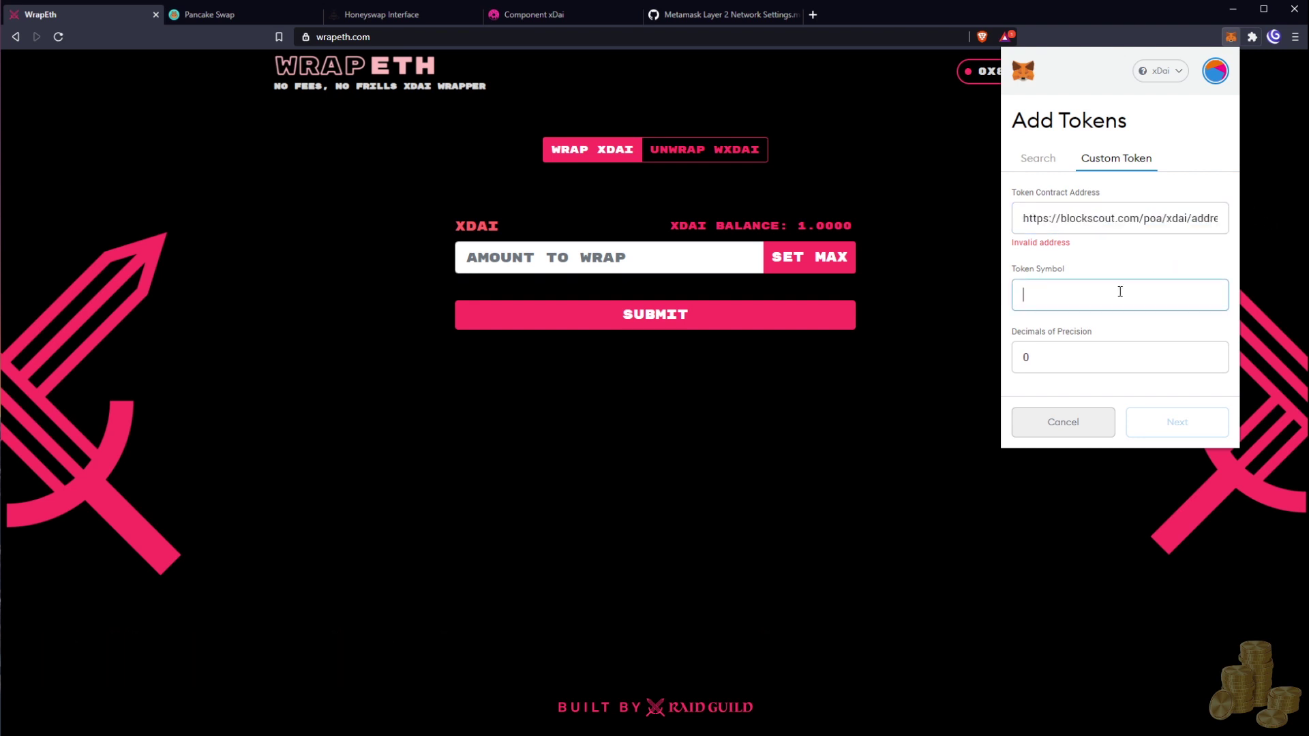
left_click_drag(1194, 217, 1179, 214)
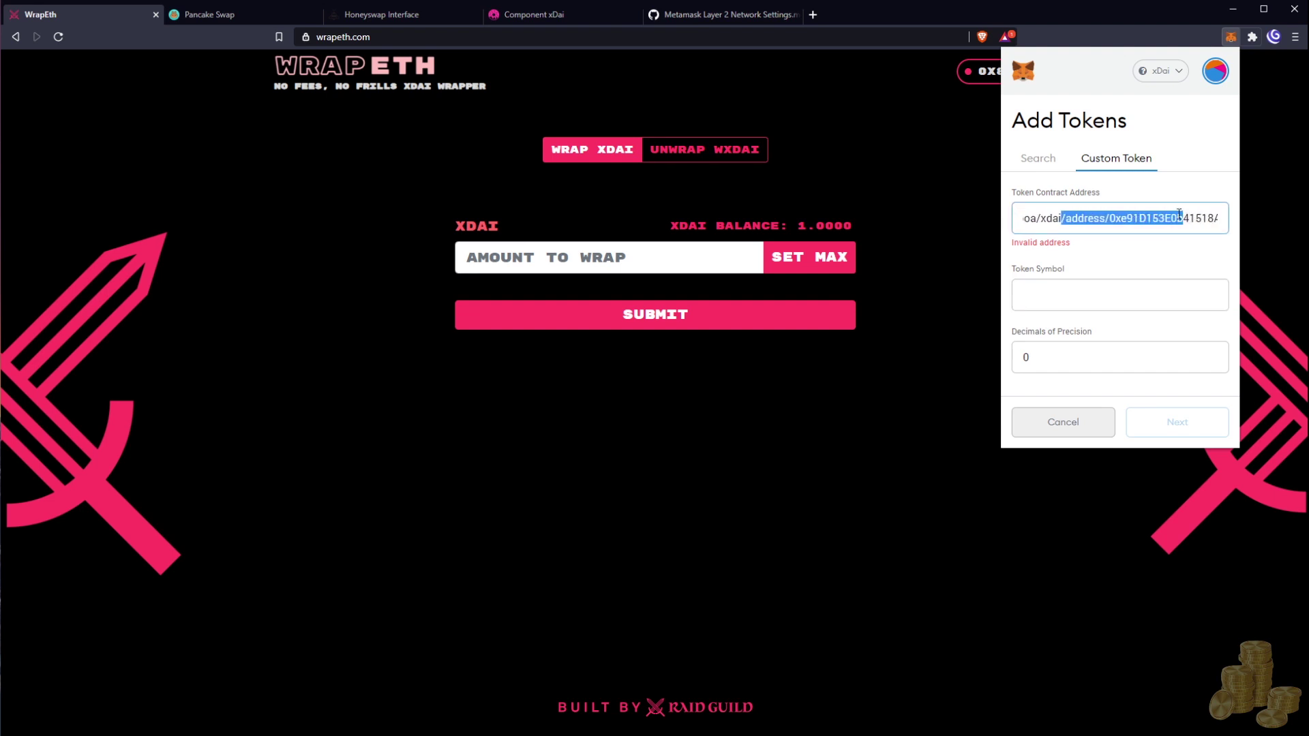
left_click(1118, 218)
key("shift+Home")
key("BackSpace")
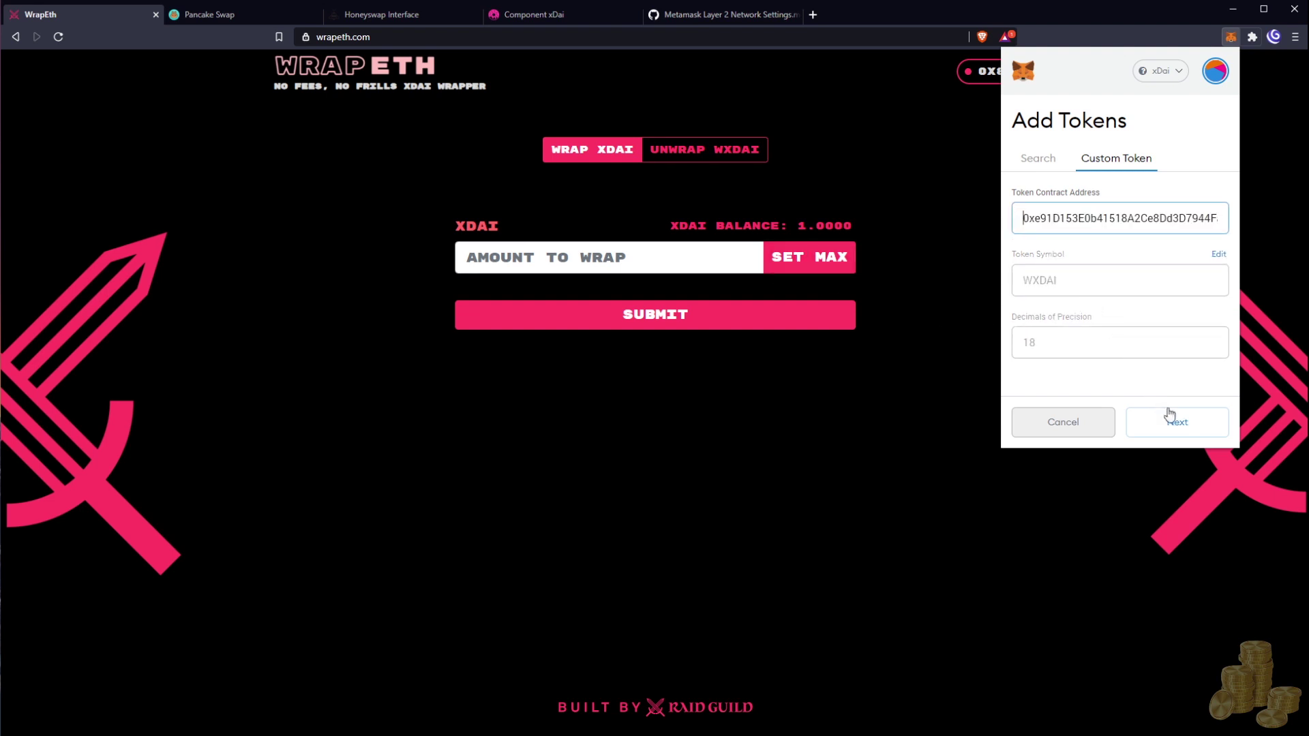
left_click(1169, 413)
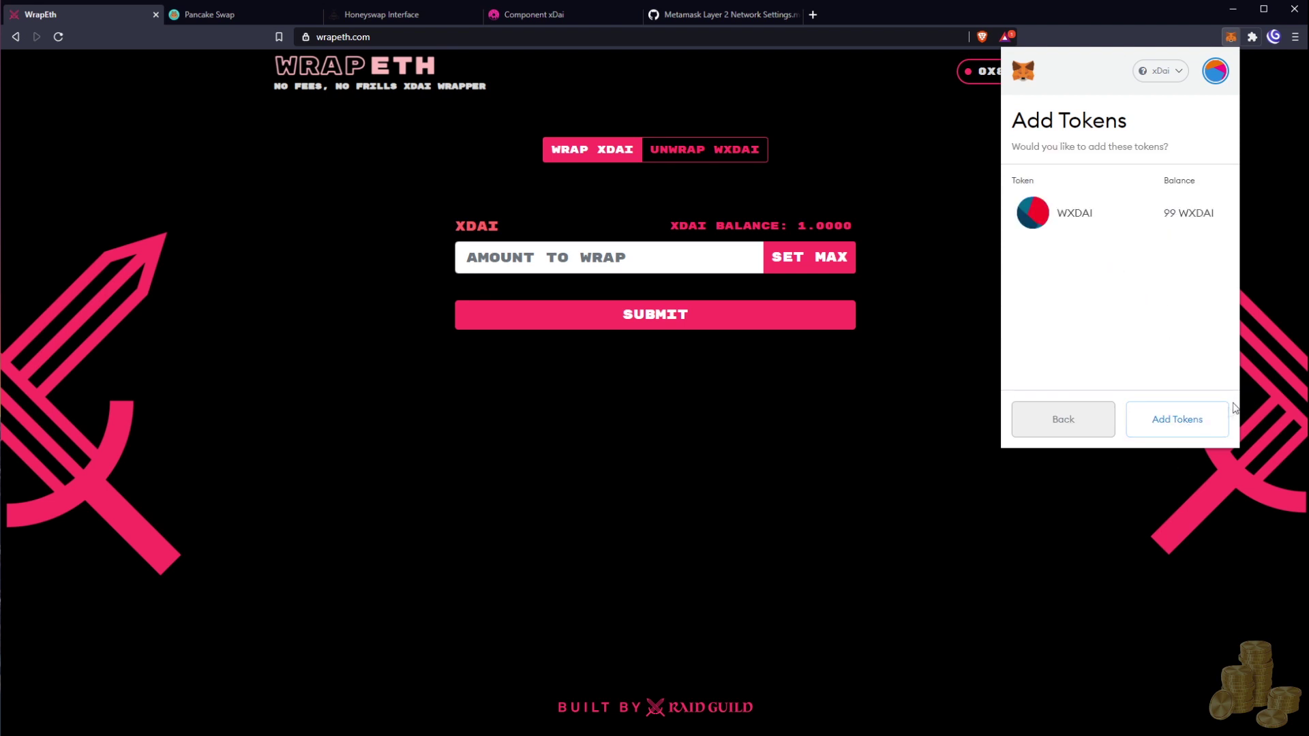
left_click(1217, 417)
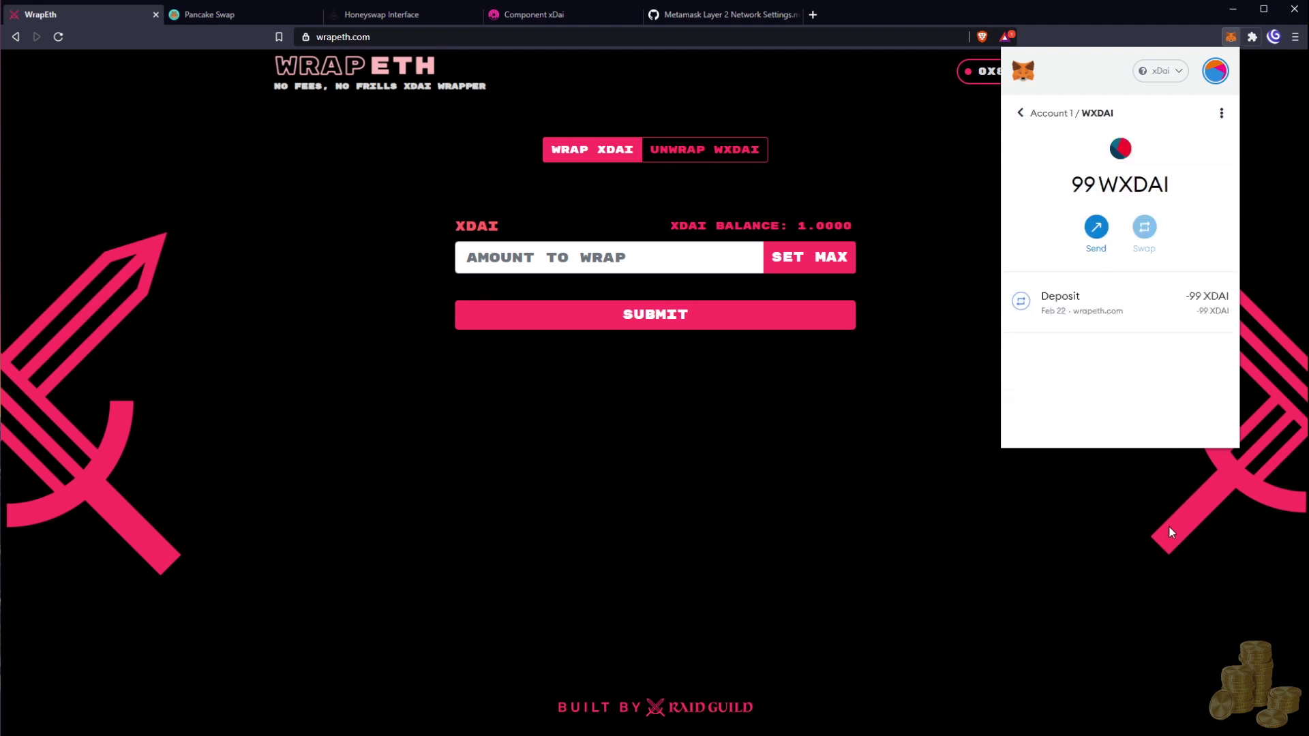
scroll(1121, 345, "down", 1)
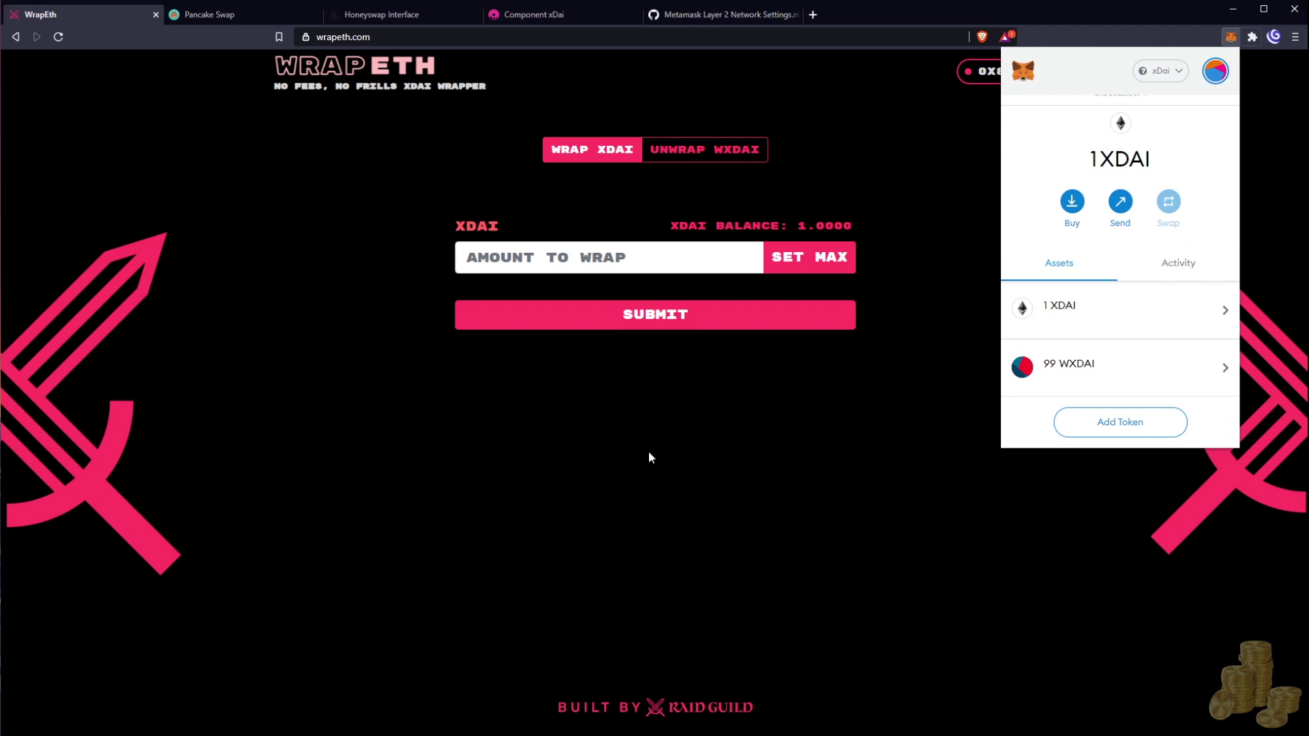
left_click(558, 14)
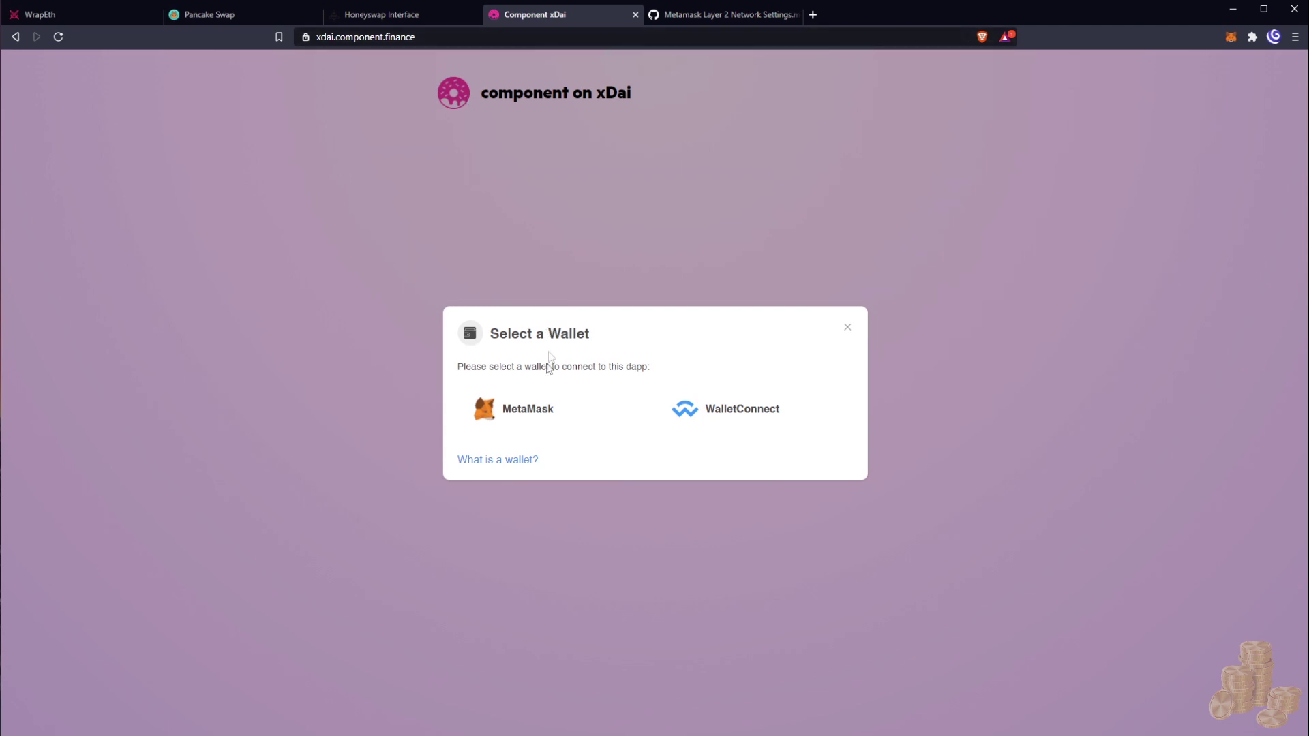
Connect MetaMask to Component and set a swap of 99 WXDAI into DAI (BSC), quoting 98.80
left_click(533, 420)
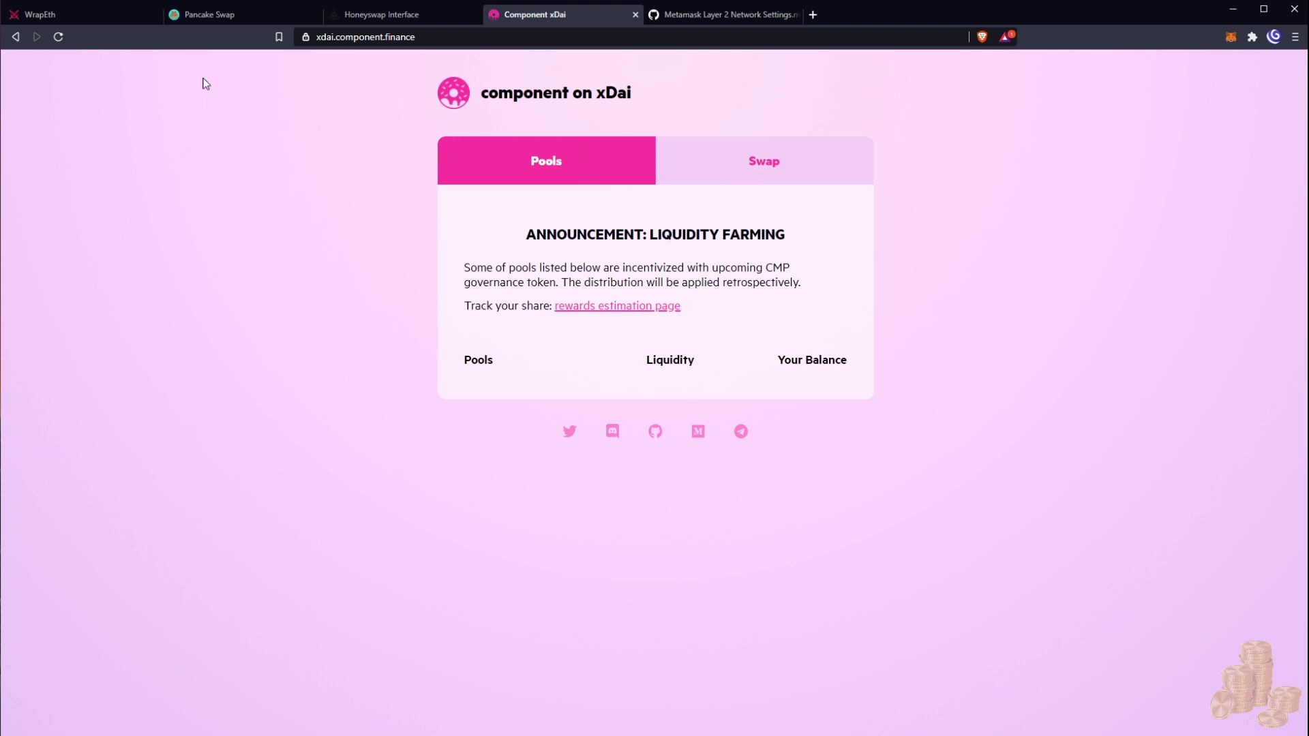
left_click(753, 171)
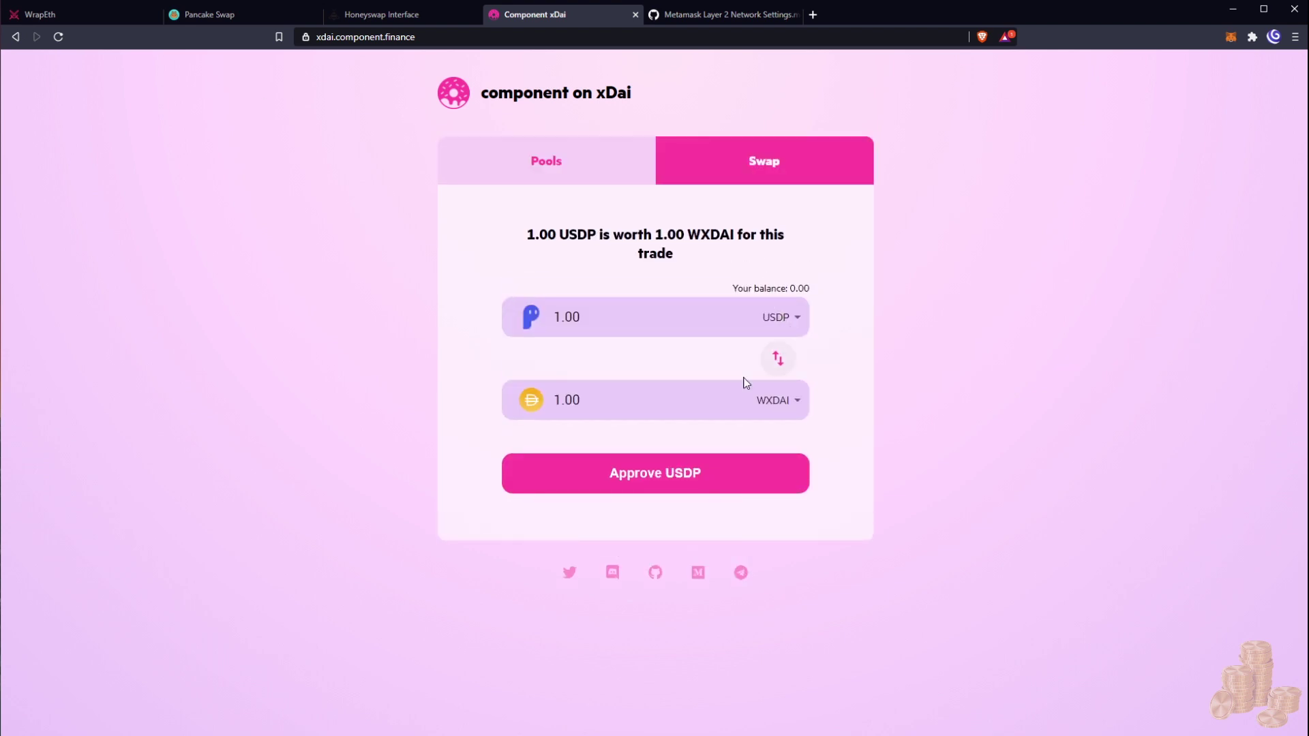
left_click(778, 358)
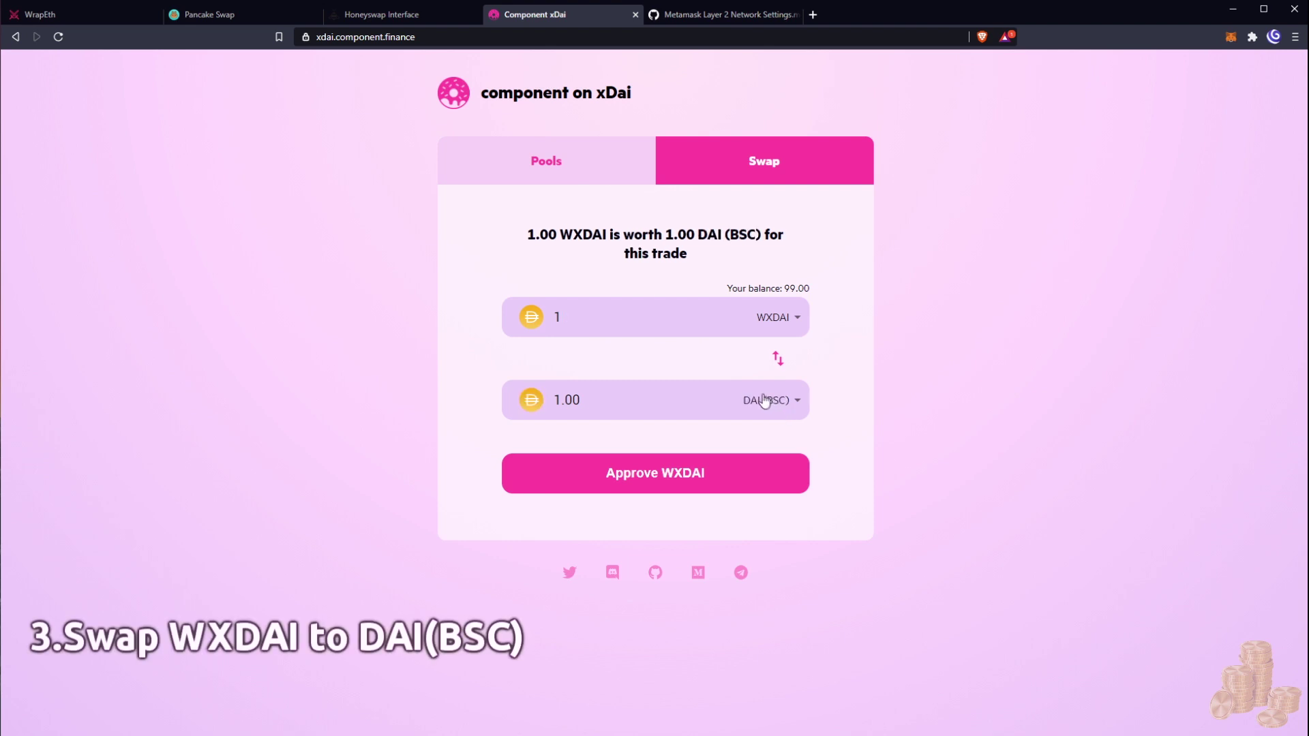
left_click(777, 317)
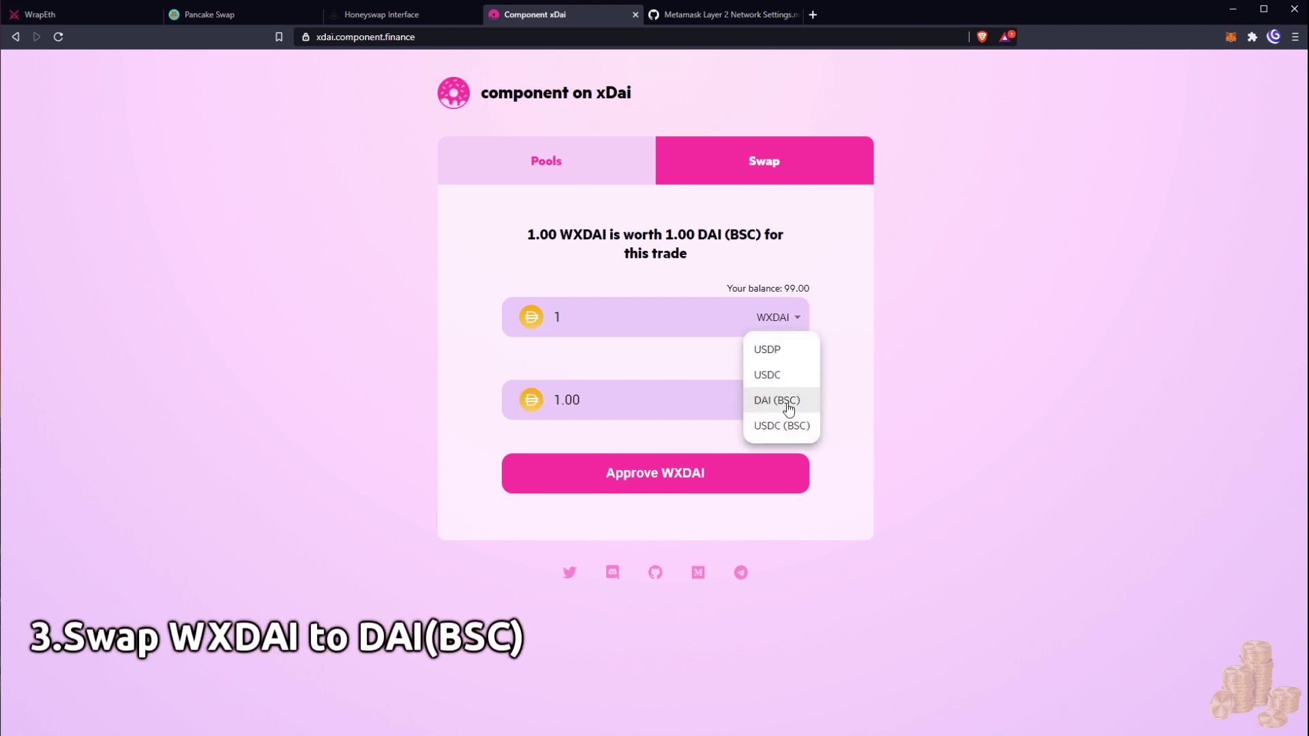
left_click(782, 404)
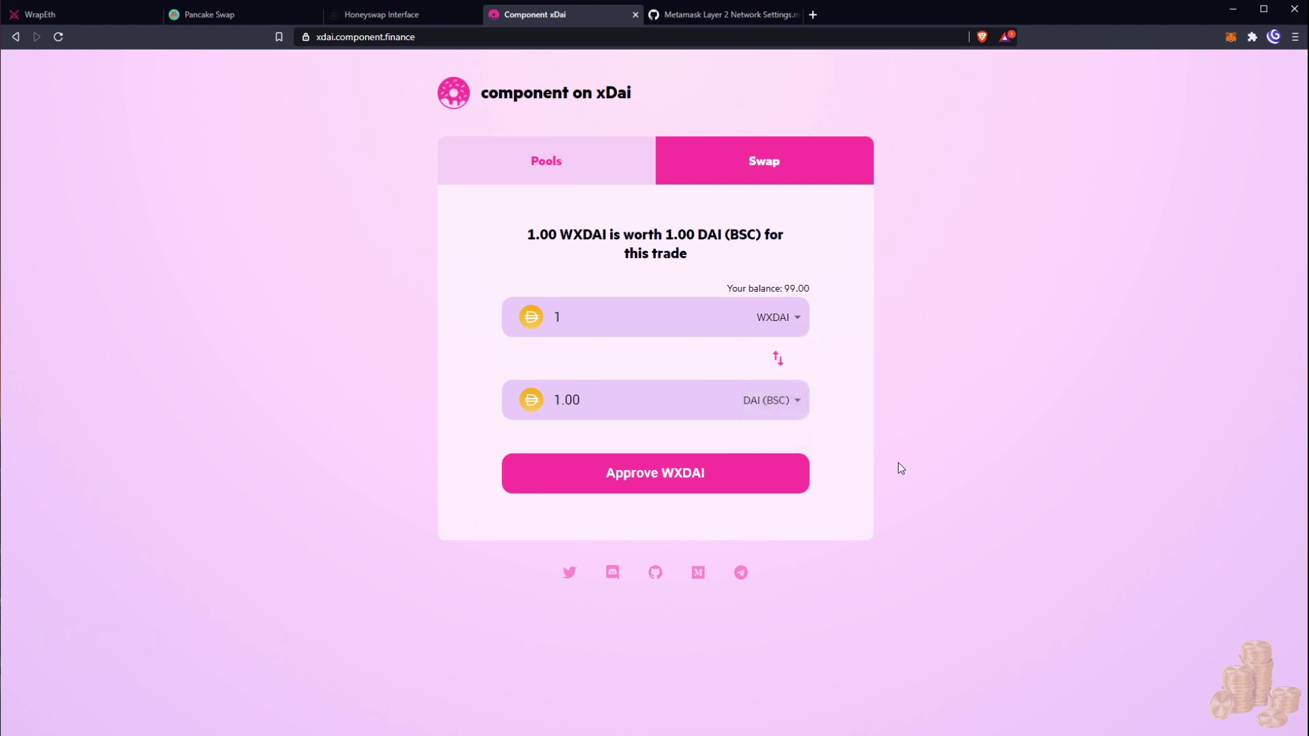
double_click(571, 315)
type("99")
left_click(617, 411)
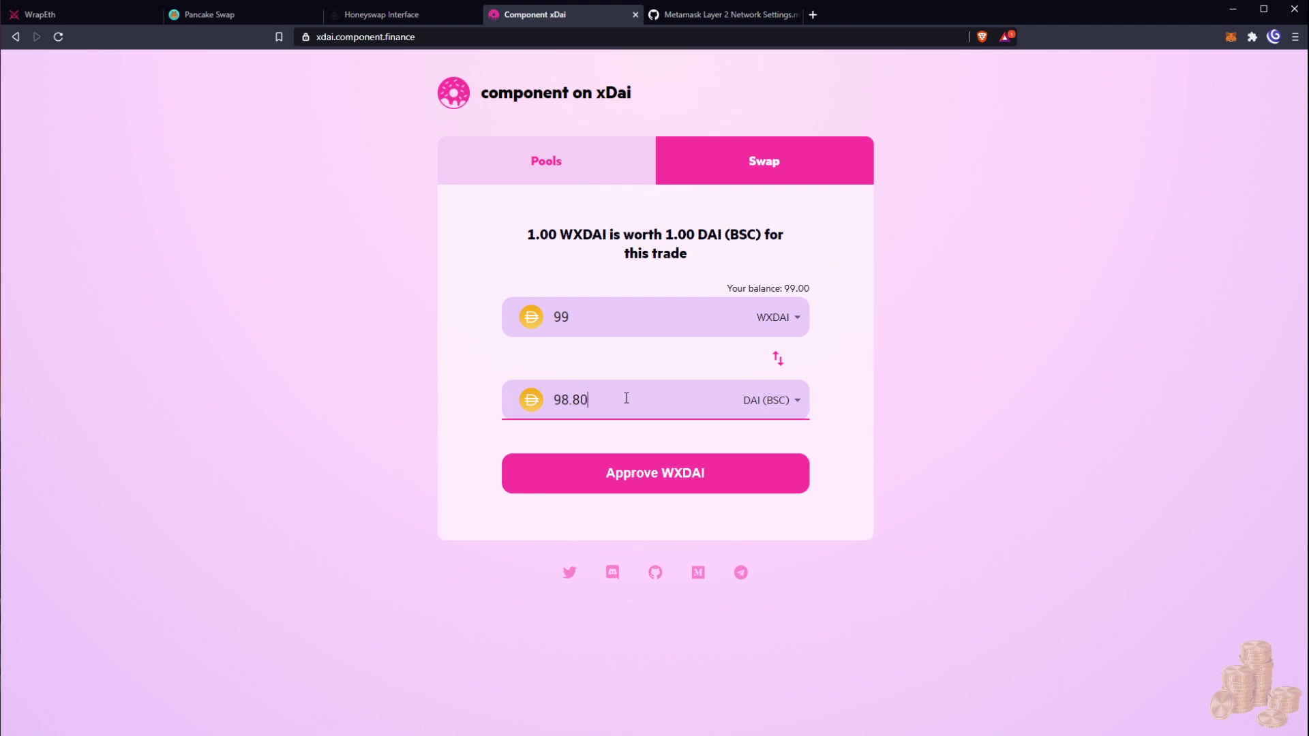
Approve Component to spend WXDAI, confirming the approval in MetaMask
left_click(644, 477)
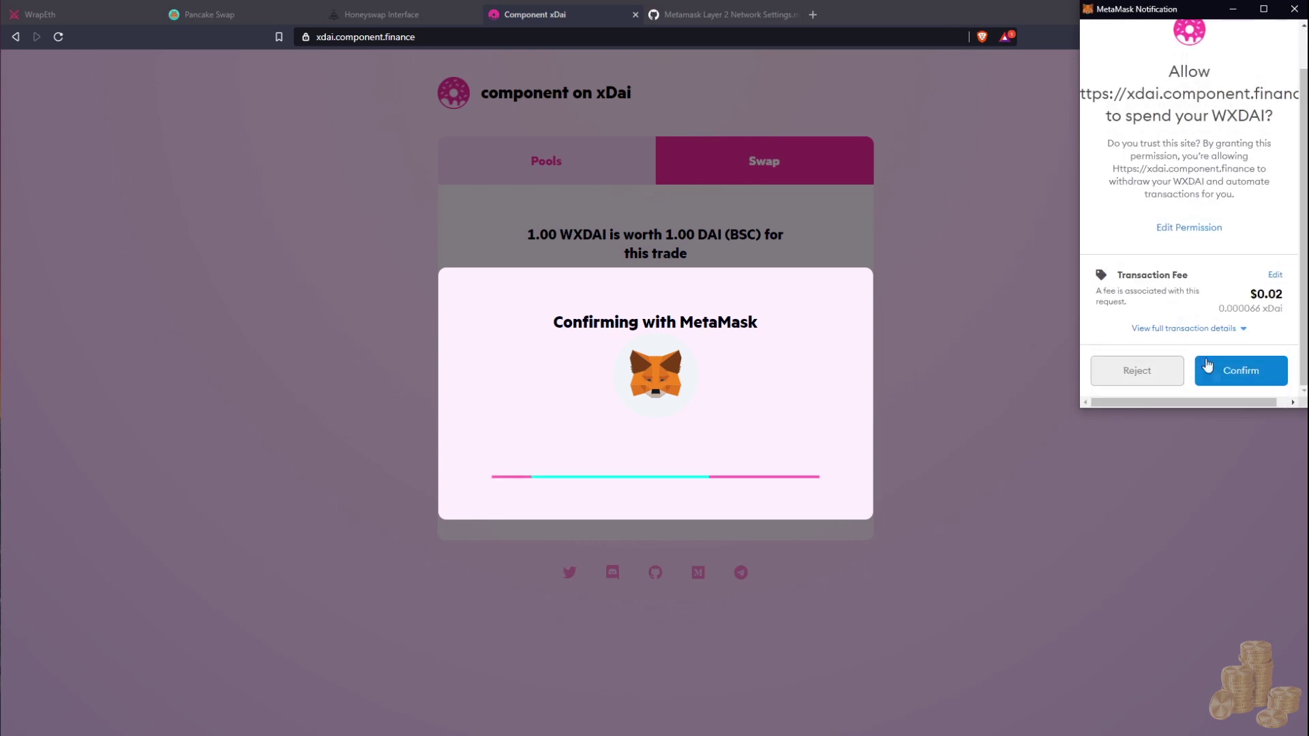
left_click(1261, 372)
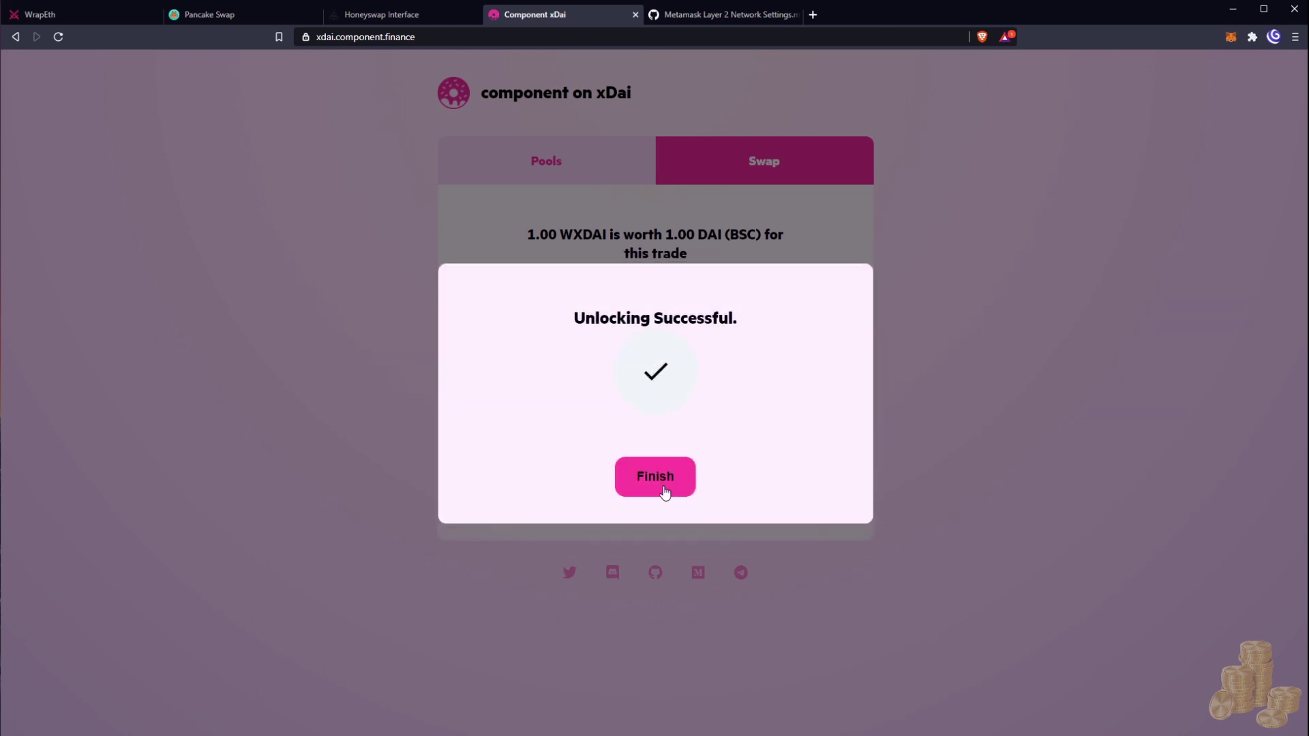
left_click(665, 492)
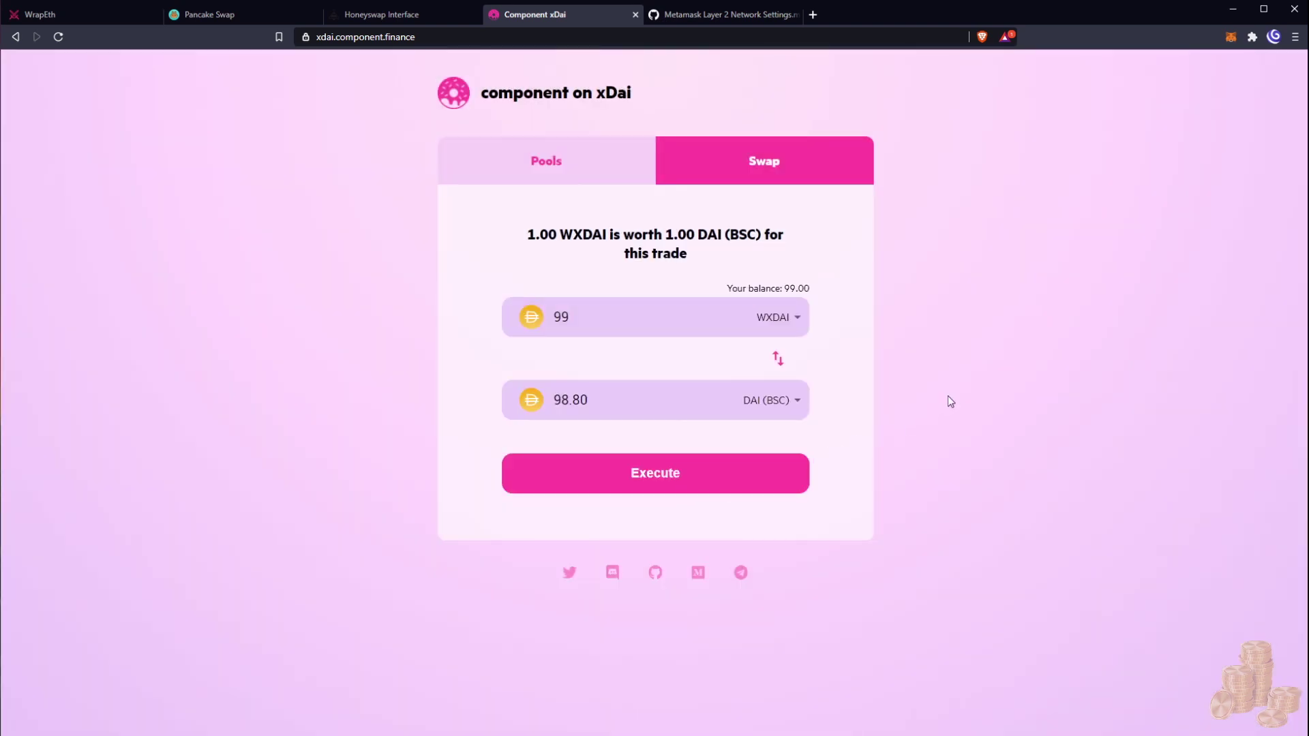
Execute the 99 WXDAI to DAI (BSC) swap and confirm it in MetaMask
left_click(651, 472)
left_click(1248, 382)
left_click(671, 510)
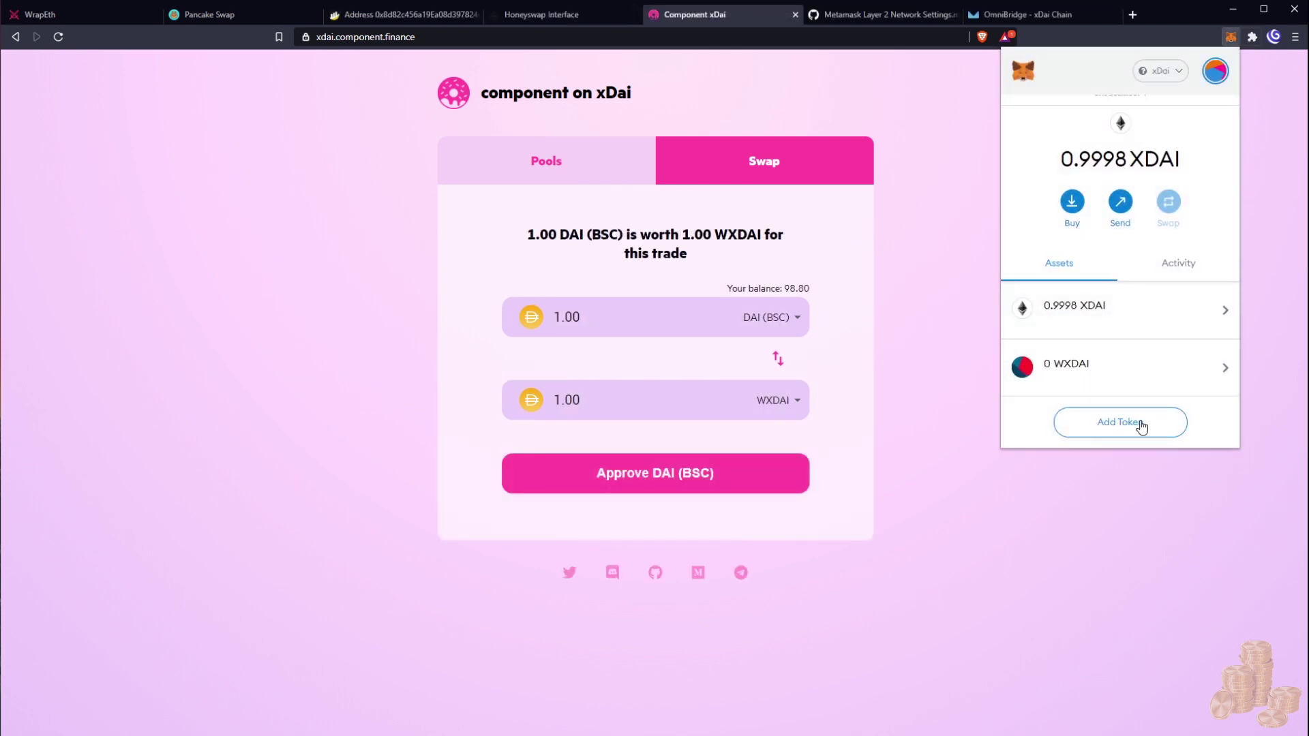
Add DAI to MetaMask as a custom token from its pasted contract address, showing 98.801 DAI
left_click(1139, 423)
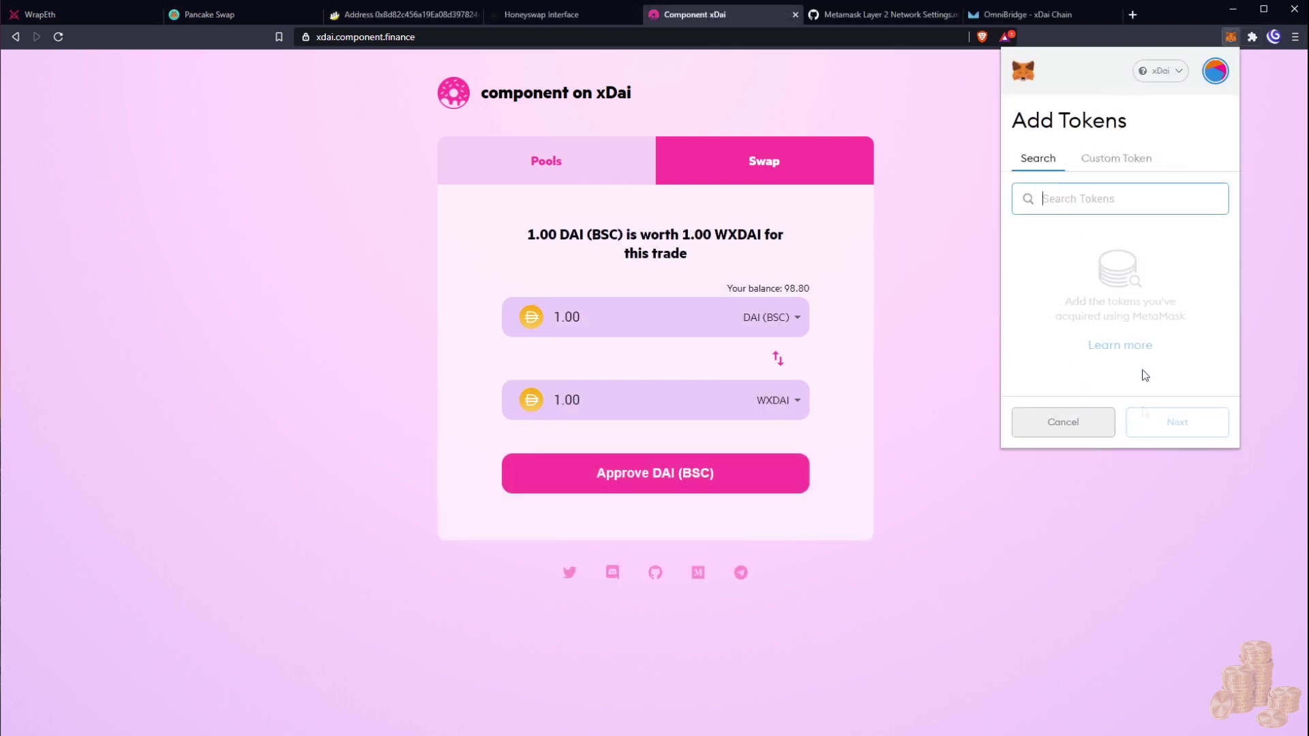
left_click(1118, 160)
left_click(1087, 218)
key("ctrl+v")
left_click(1179, 424)
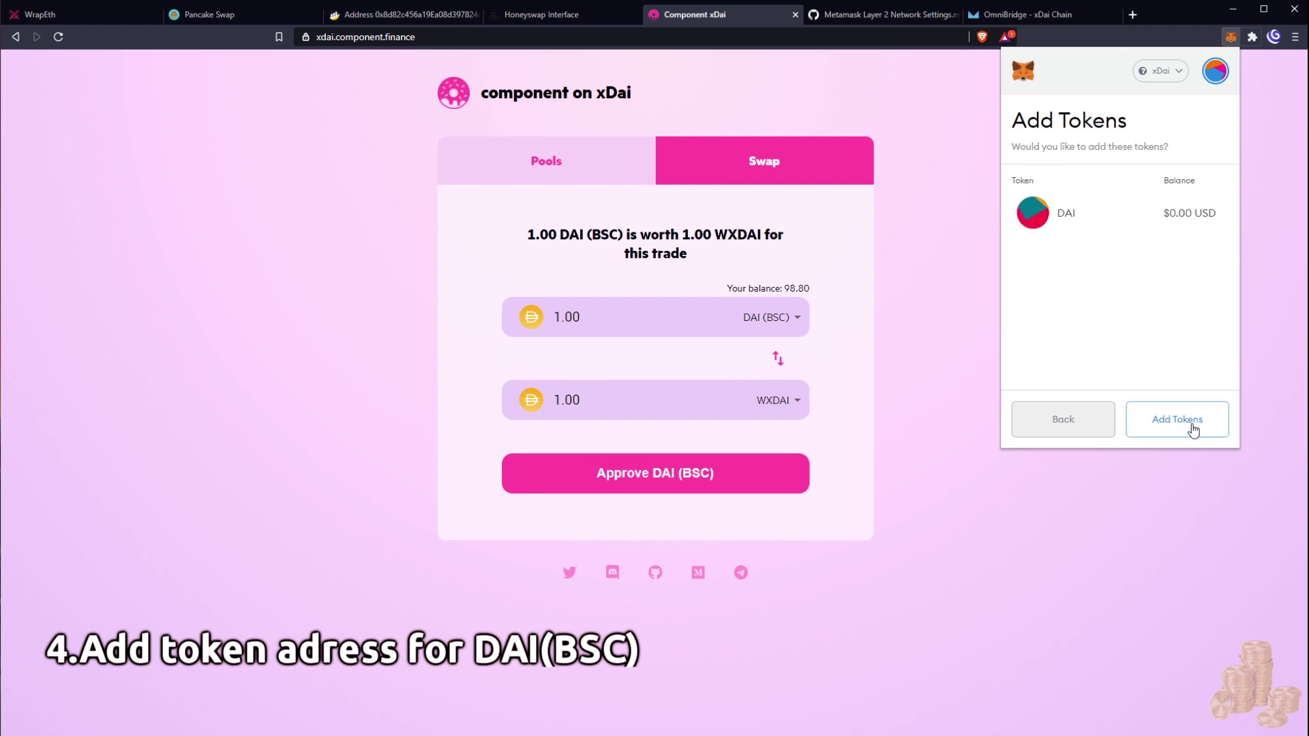
left_click(1155, 426)
left_click(1047, 120)
scroll(1159, 358, "down", 2)
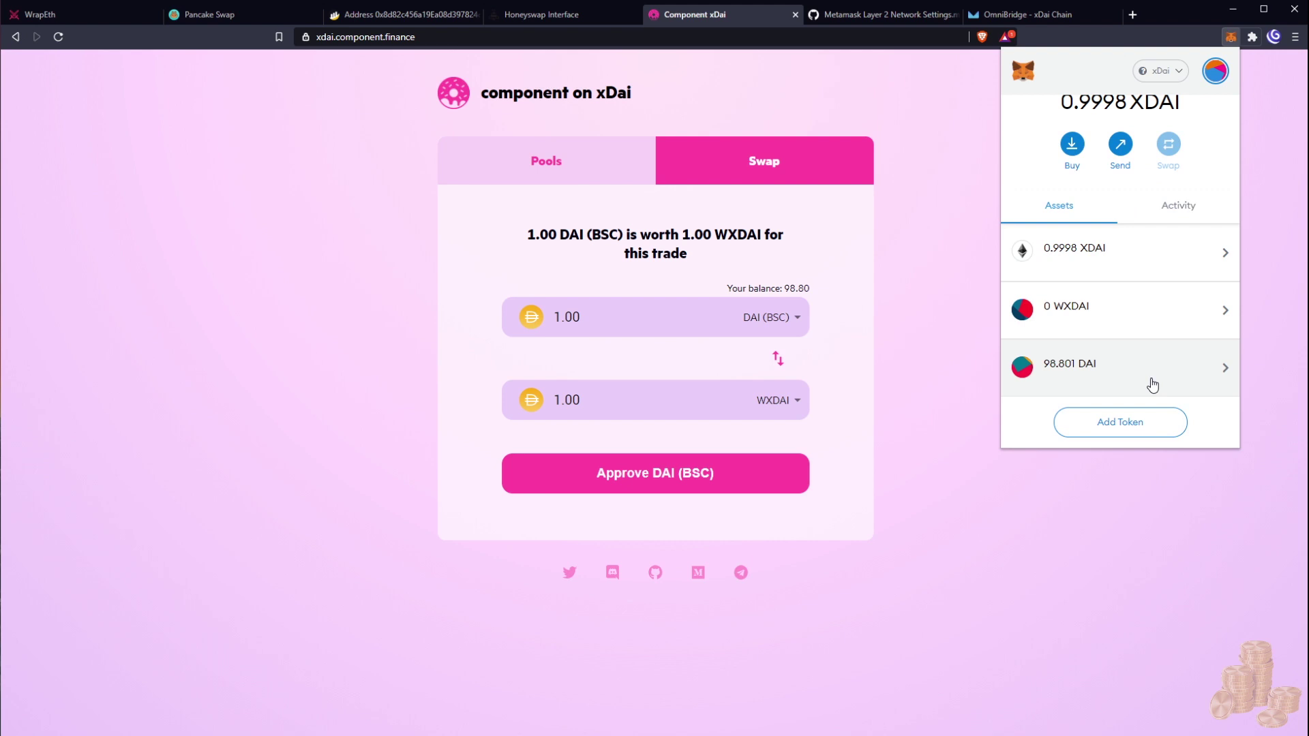
left_click(1021, 15)
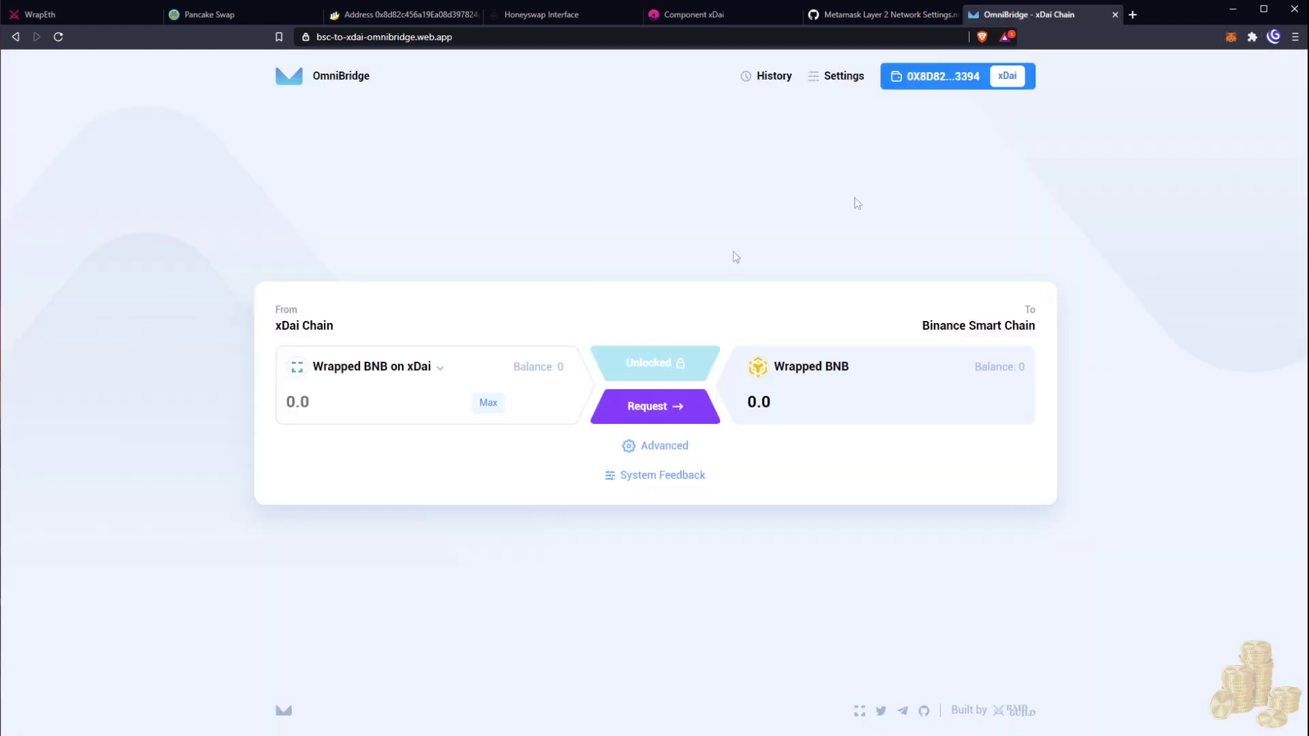
Check the wallet balances, then search OmniBridge's token picker for the DAI contract address
left_click(1230, 36)
scroll(1174, 307, "down", 2)
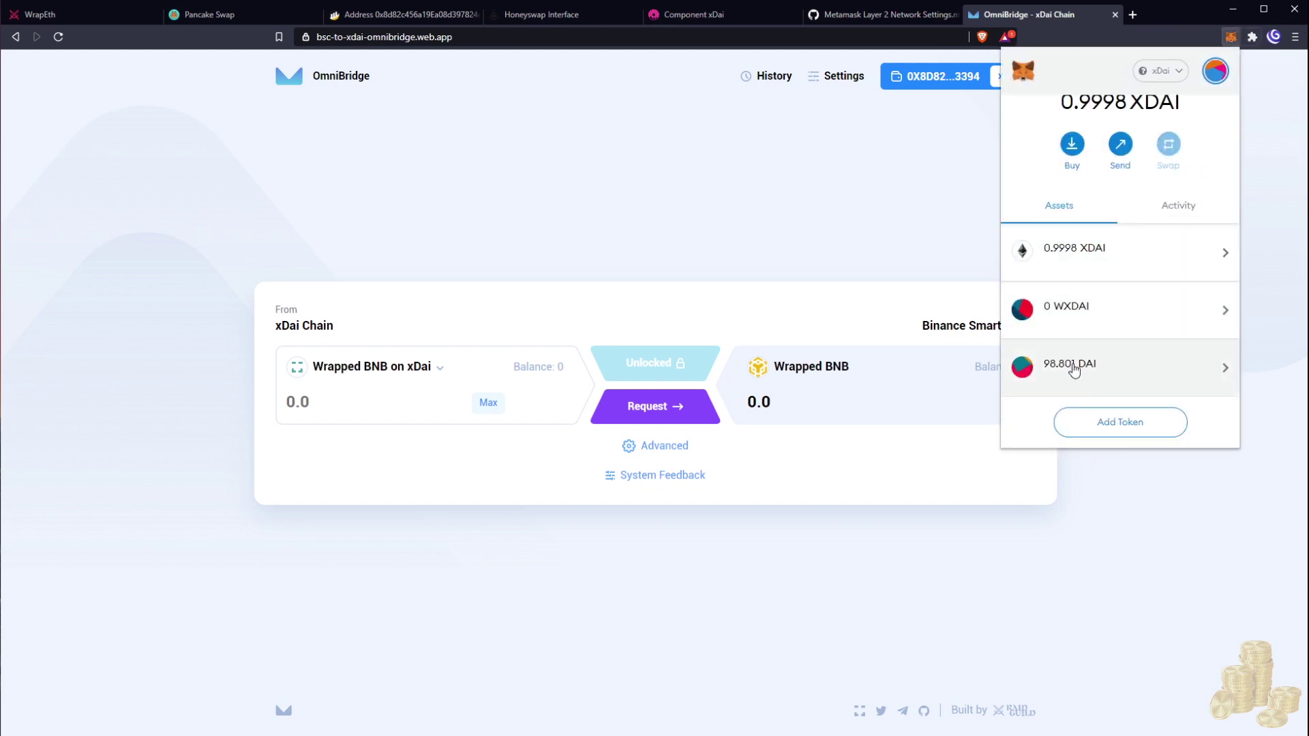
left_click(597, 219)
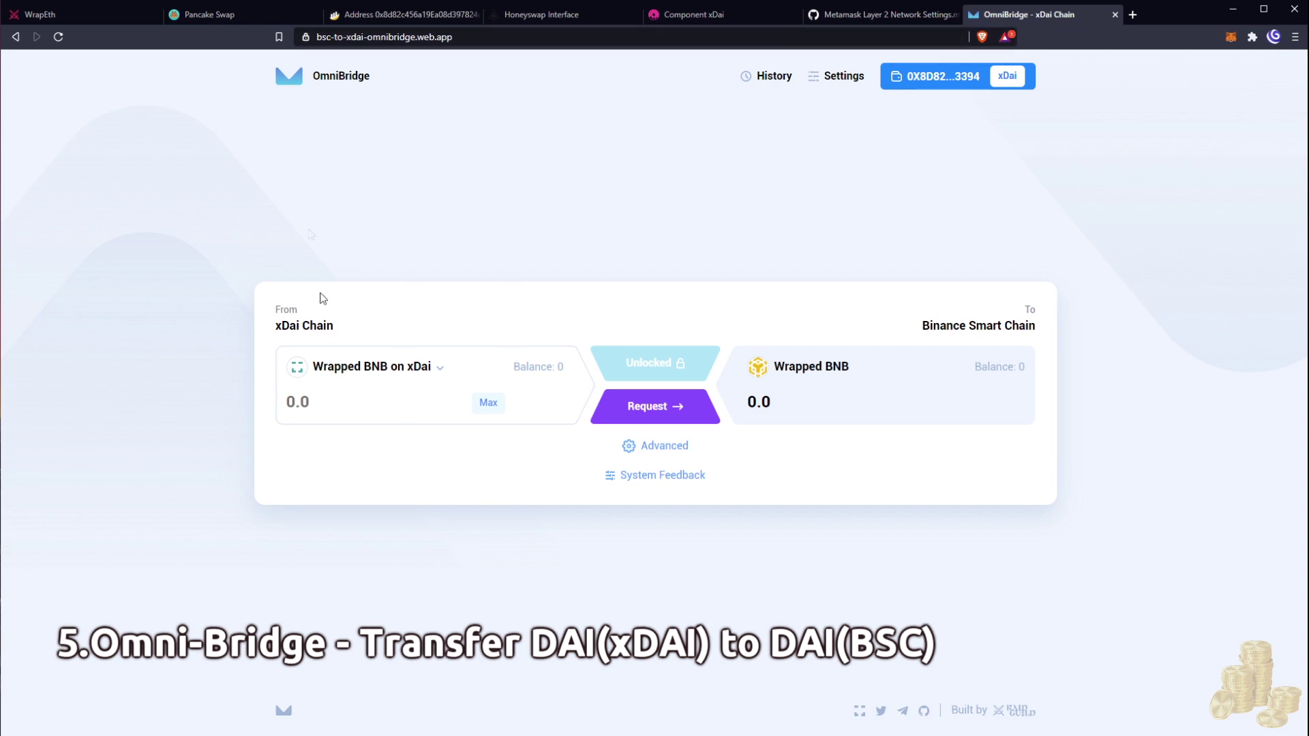
left_click(386, 369)
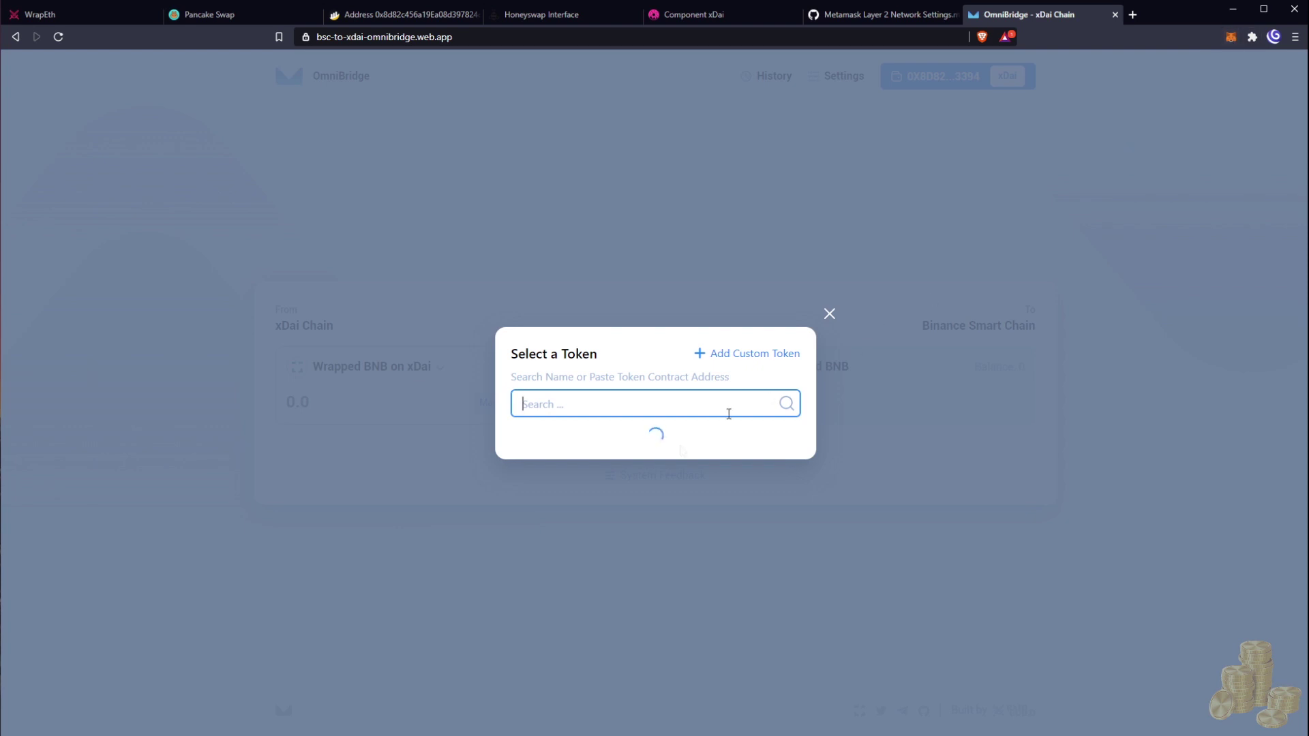
type("0xFc8B2690F66B46fEC8B3ceeb95fF4Ac35a0054BC")
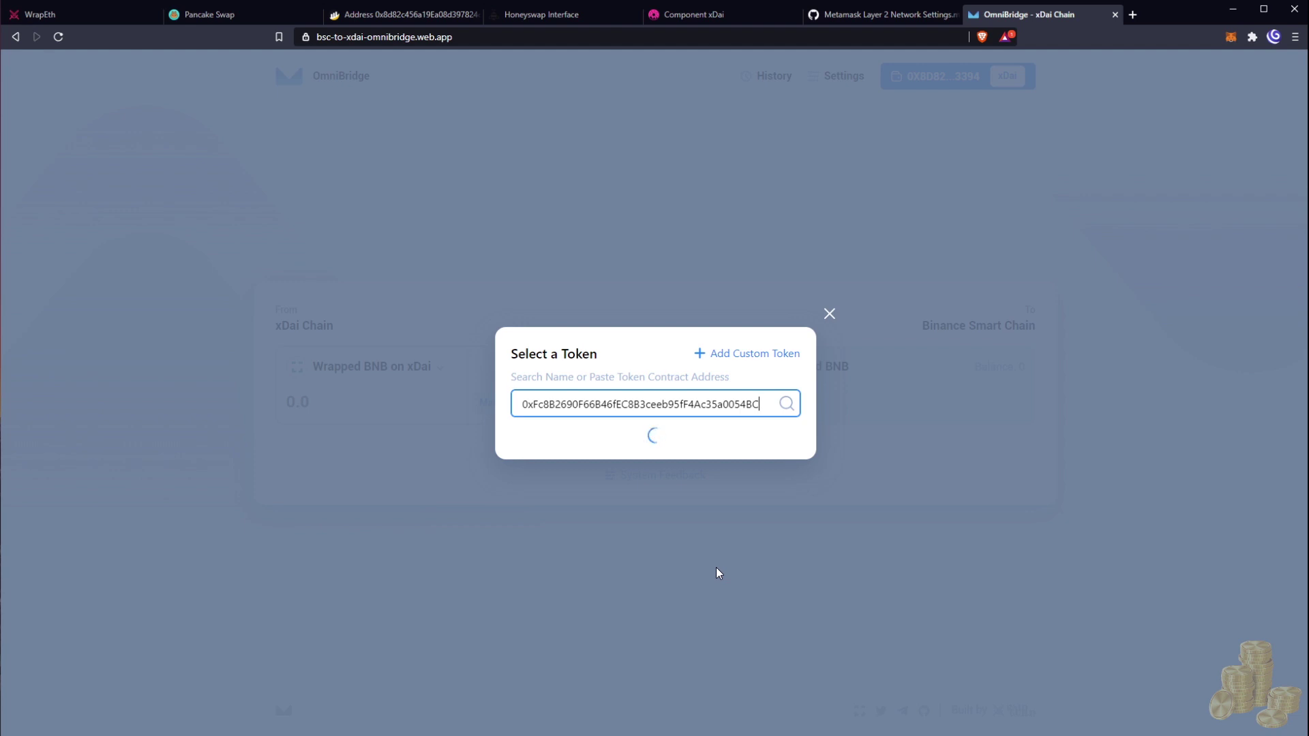
Choose Dai Token on xDai (98.802 balance) as the token bridged to Binance Smart Chain
left_click(585, 439)
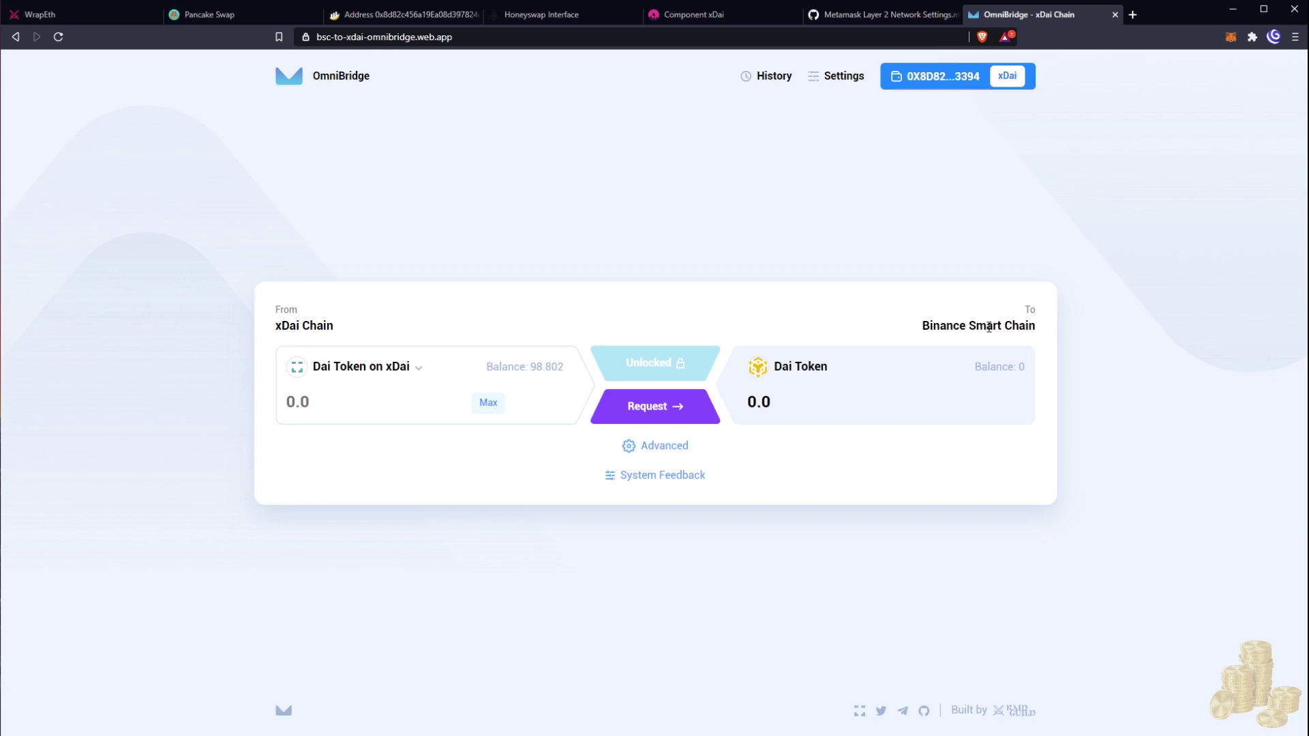
key("alt+shift+m")
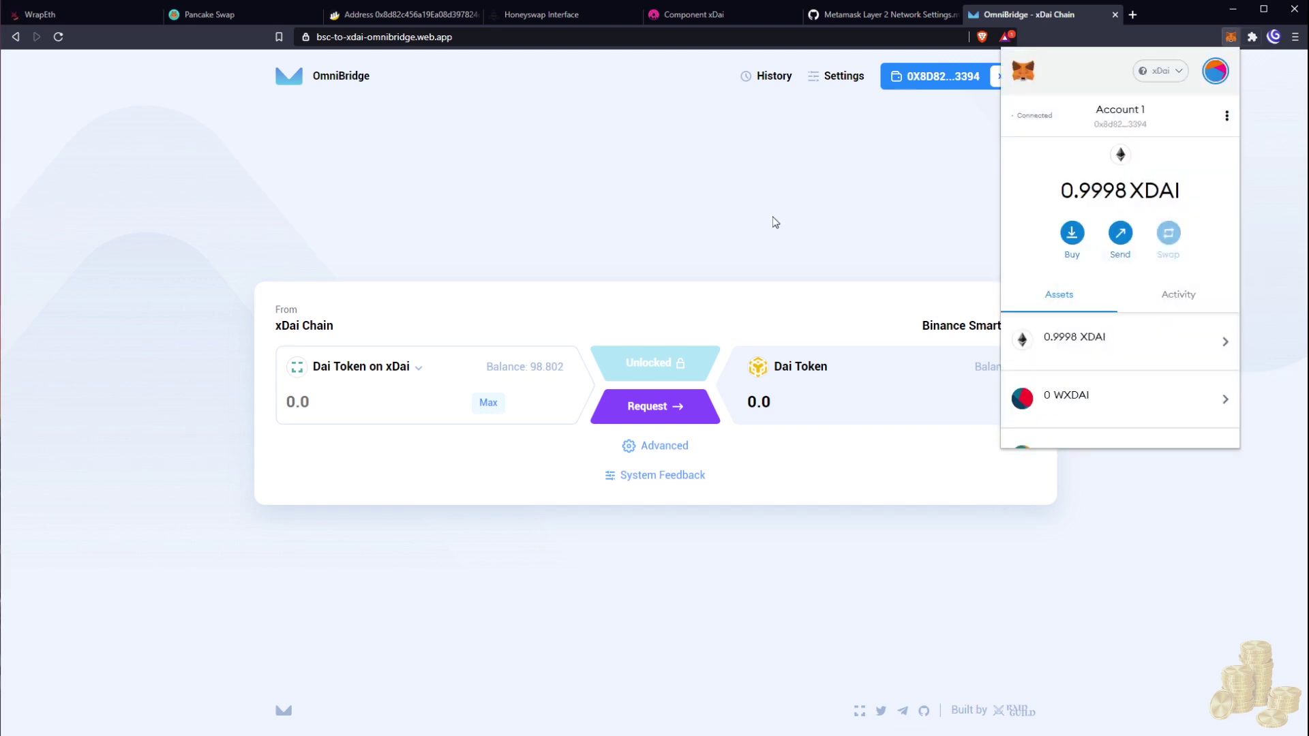
left_click(775, 223)
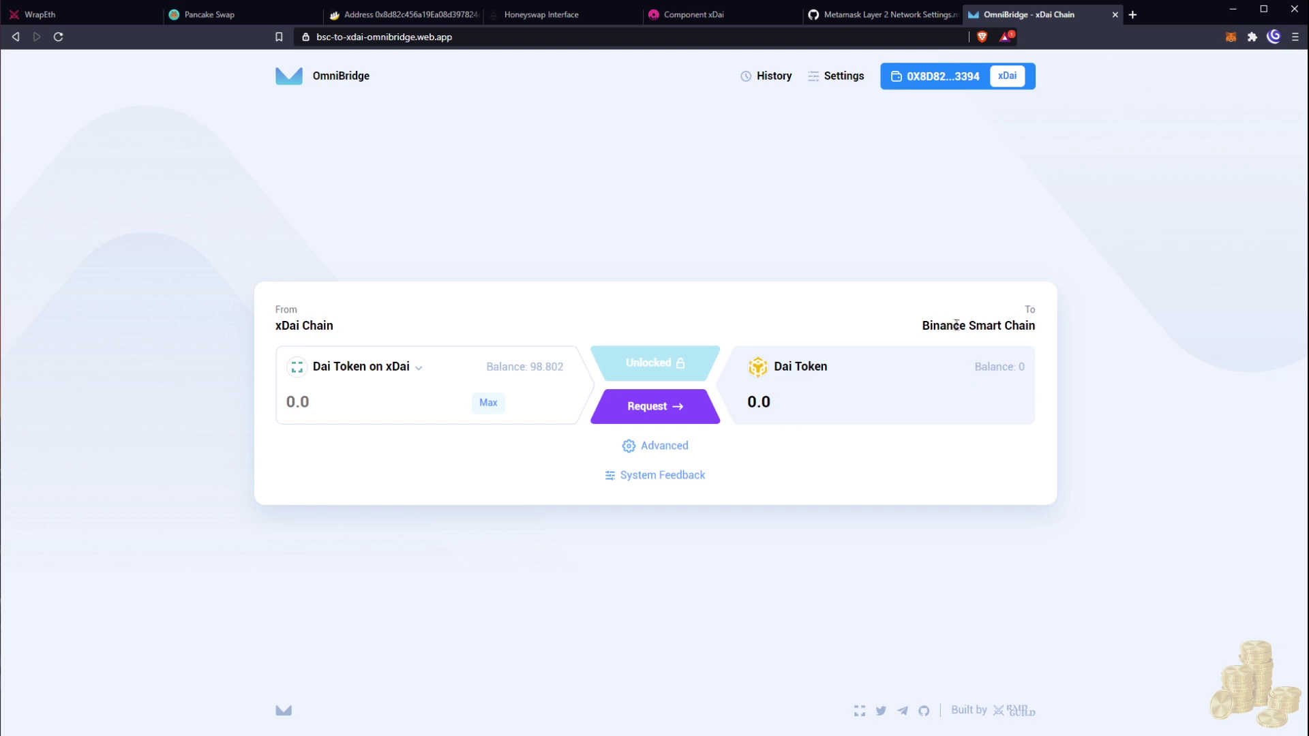
left_click_drag(939, 326, 1073, 338)
left_click(1074, 337)
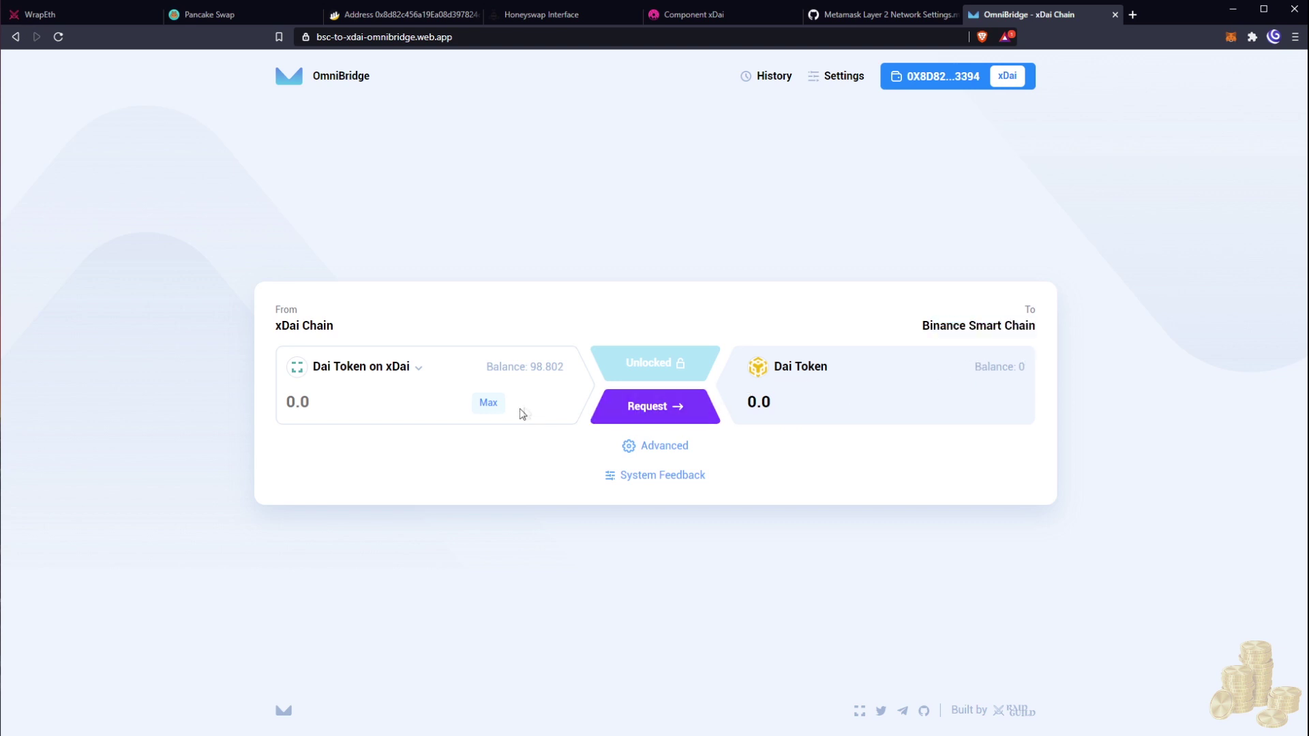
Bridge the full 98.802 DAI to Binance Smart Chain, confirming the transfer in MetaMask
left_click(488, 404)
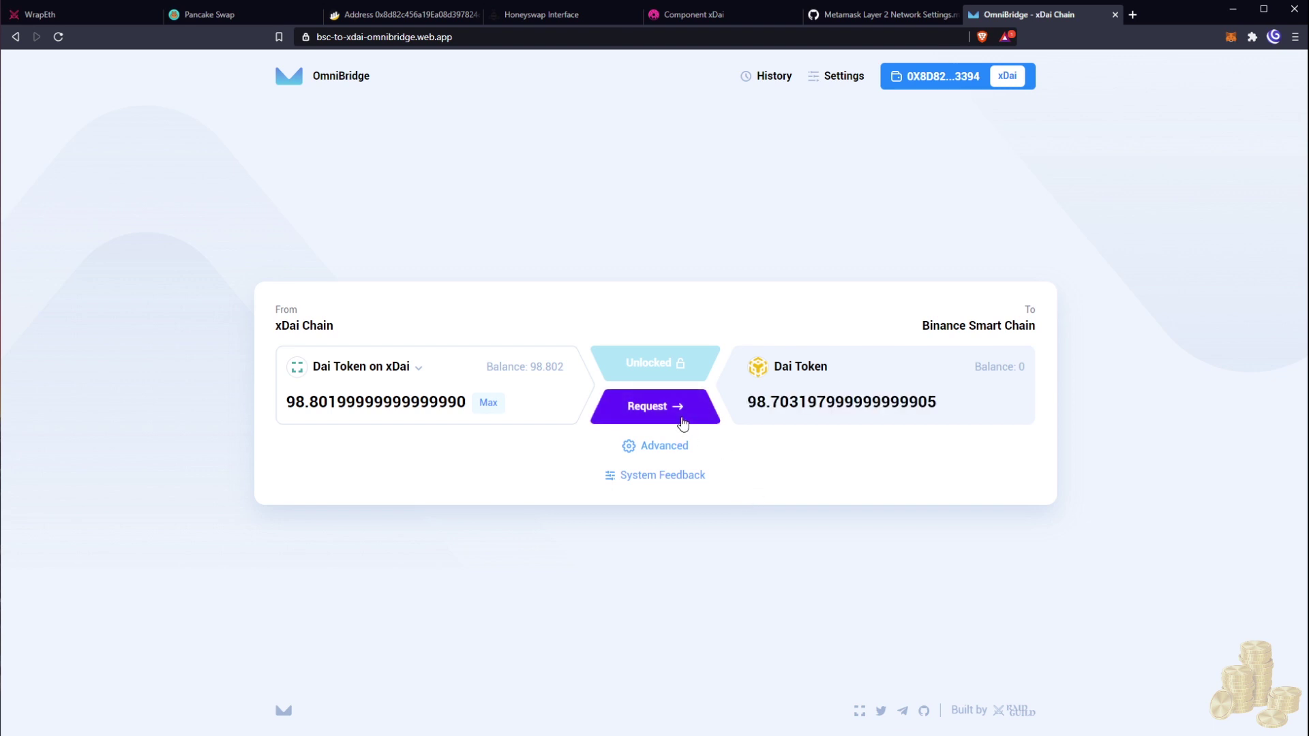
left_click(680, 417)
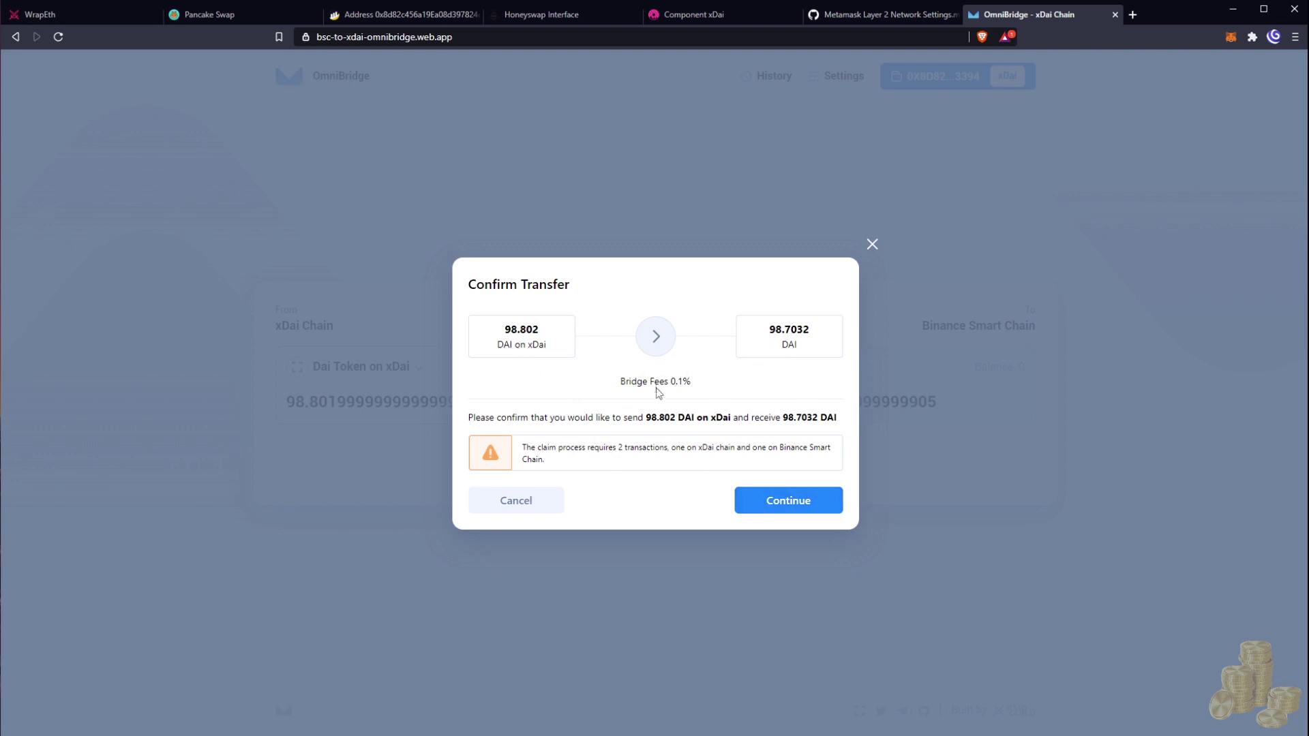
left_click(783, 507)
left_click(1232, 383)
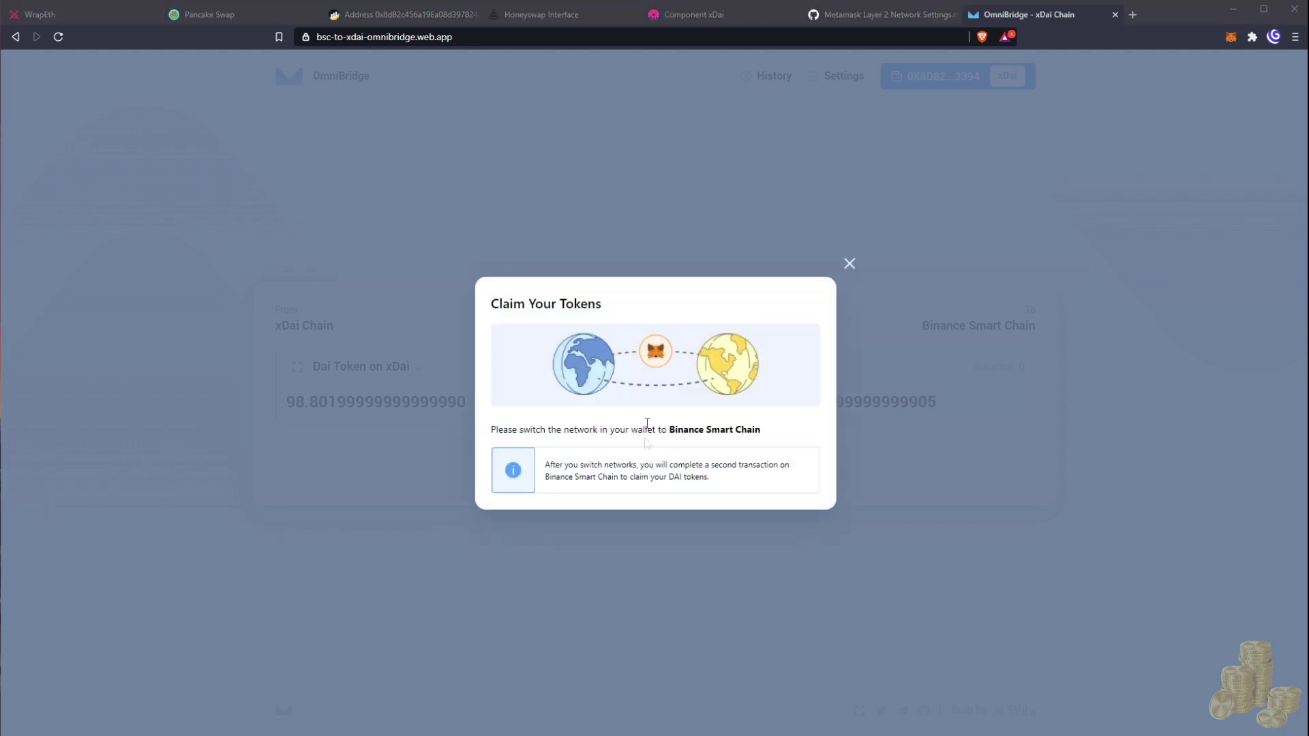
Switch MetaMask to Binance Smart Chain and claim the bridged DAI, confirming the transaction
left_click(1231, 38)
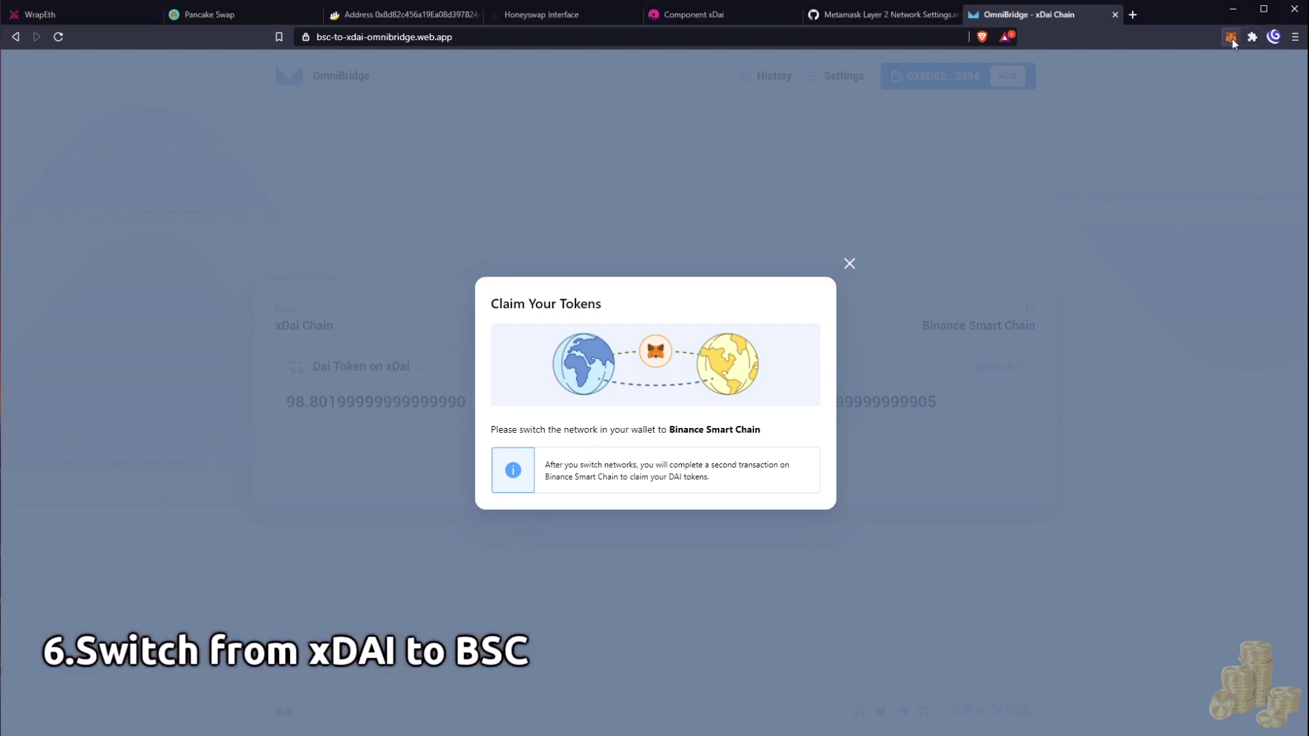
left_click(1163, 75)
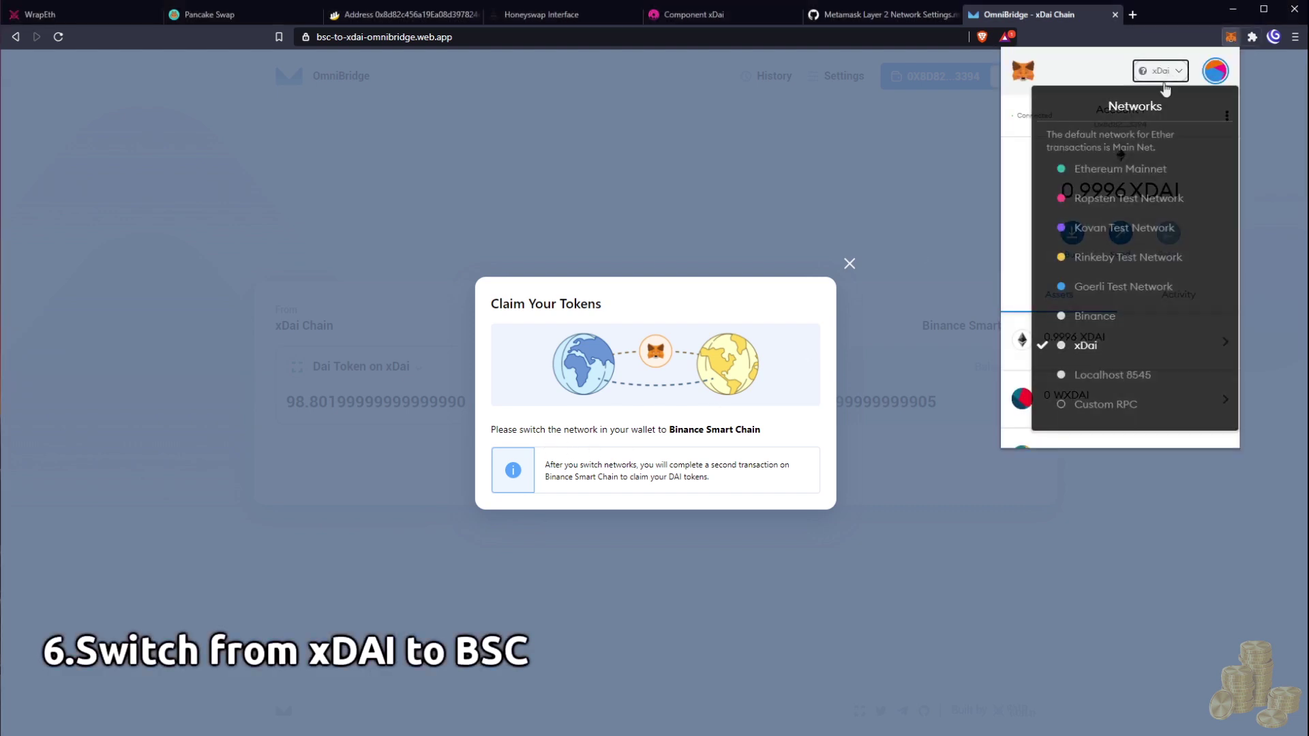
left_click(1111, 317)
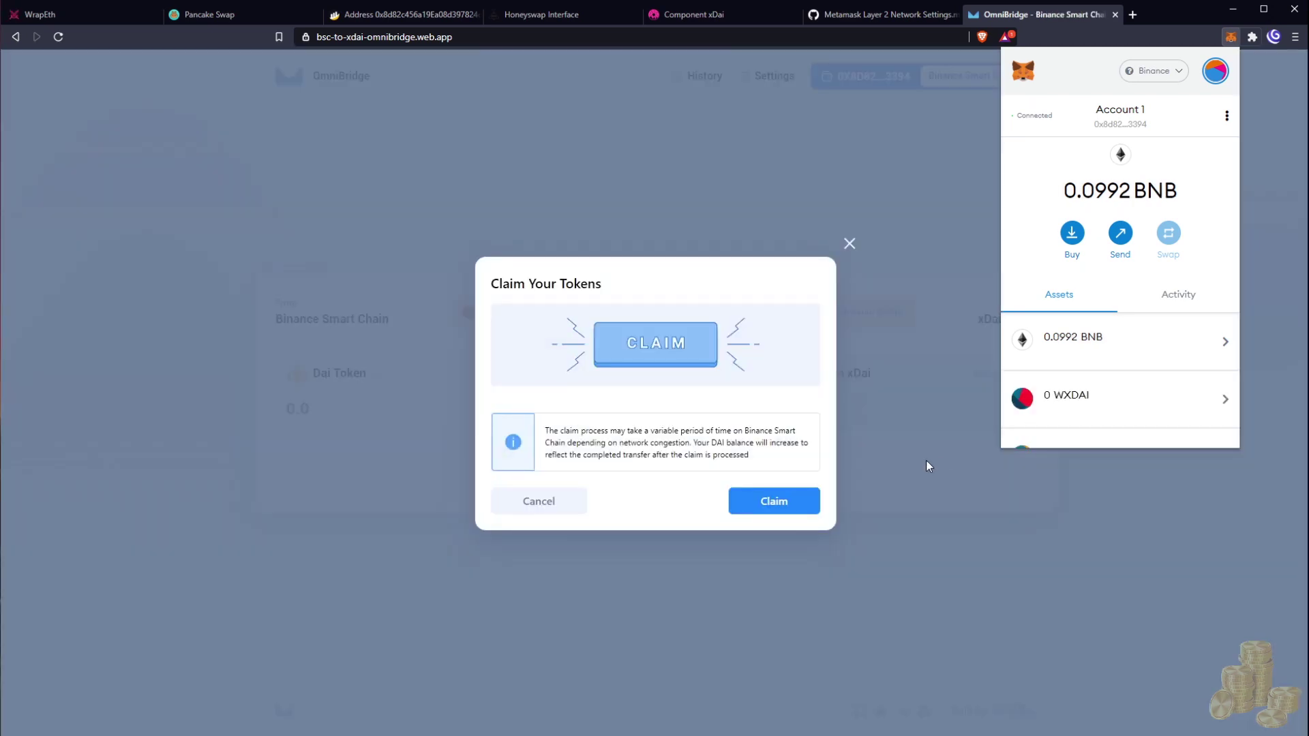
left_click(783, 514)
left_click(1253, 383)
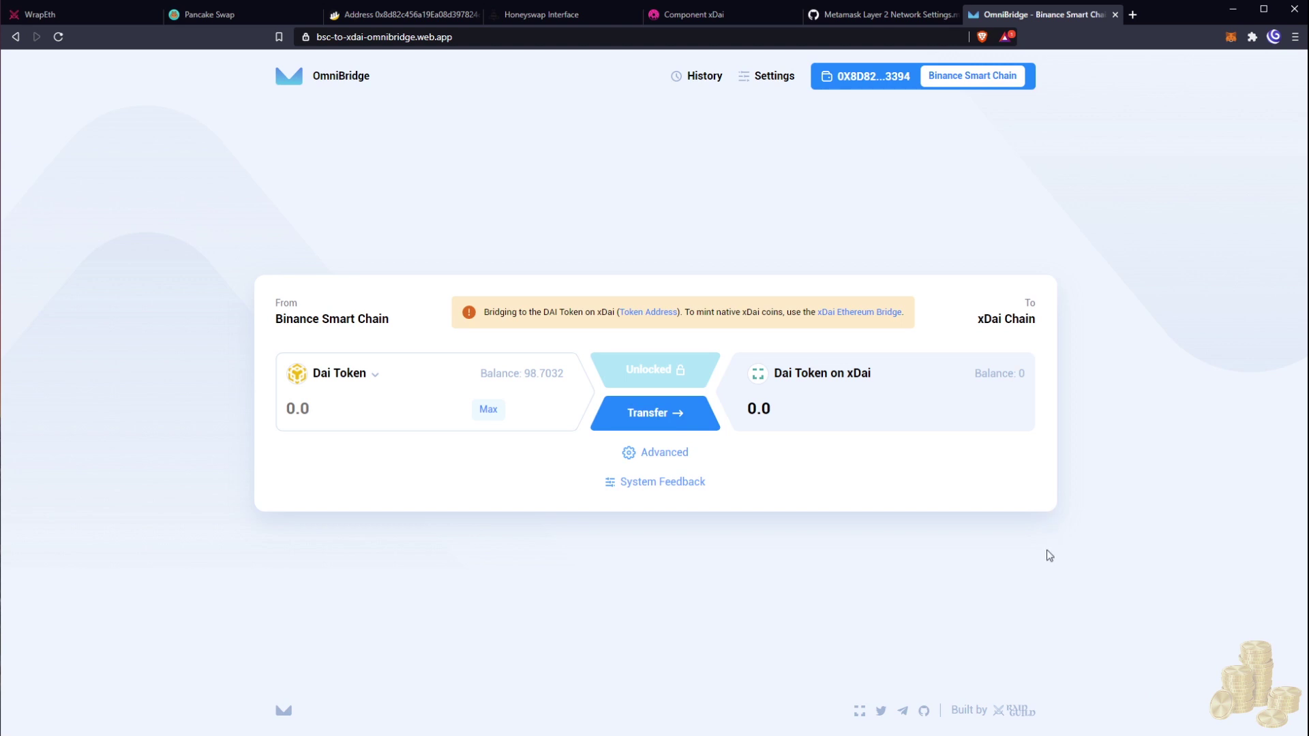
Bring up the PancakeSwap exchange with DAI (98.7031) as the source token, dismissing the wallet dialog
left_click(190, 20)
left_click(795, 336)
left_click(828, 356)
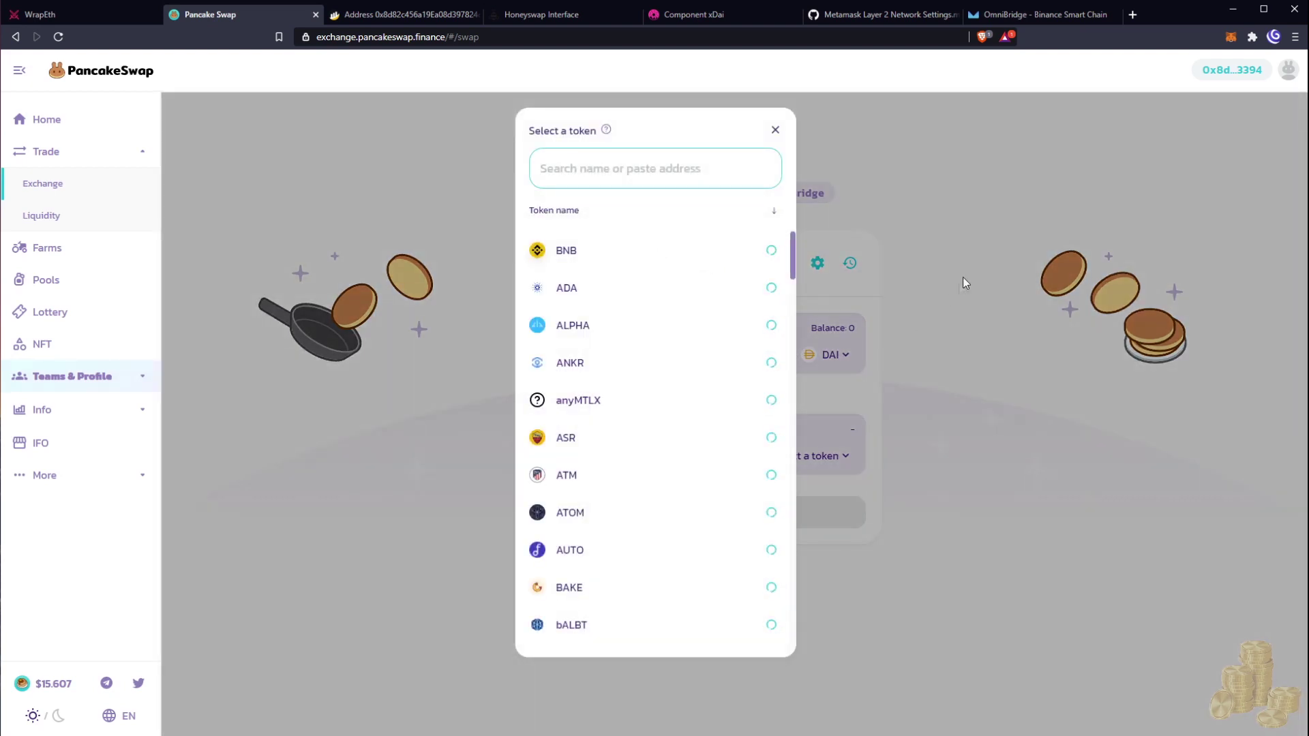
left_click(963, 281)
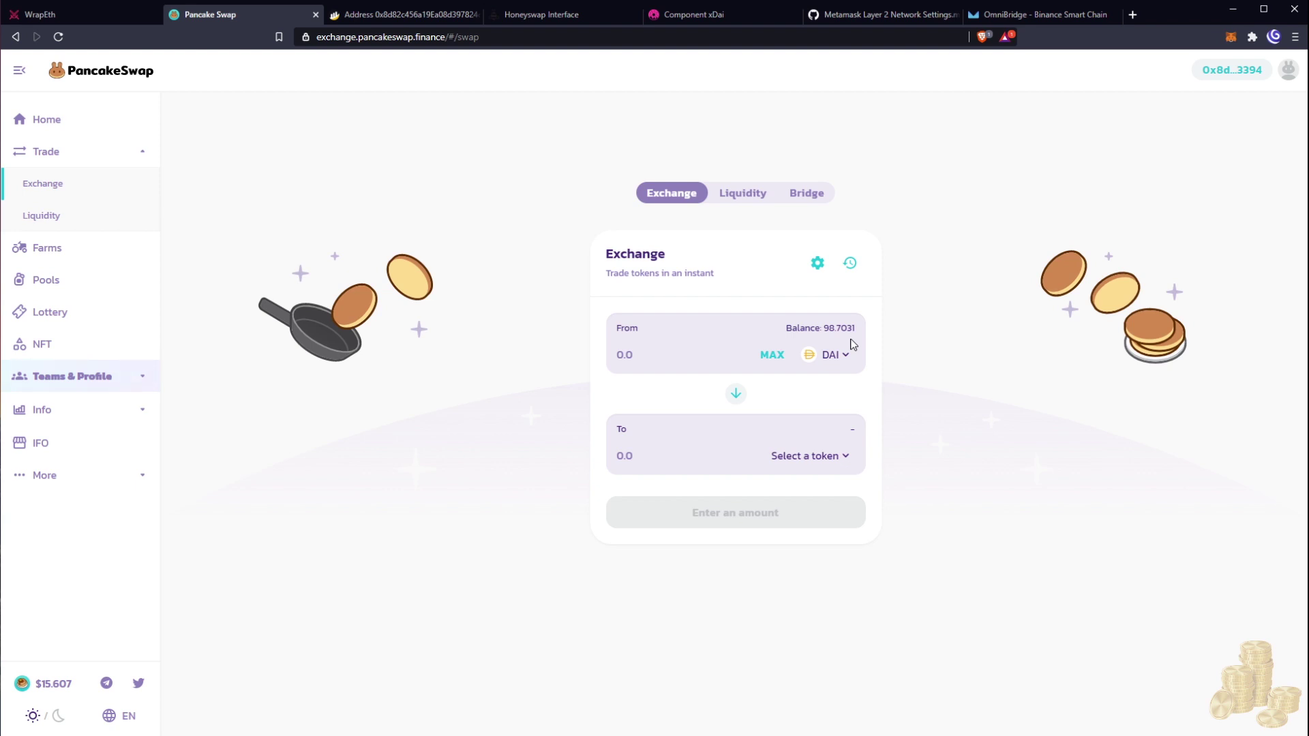
left_click(839, 455)
Swap the full 98.7031 DAI balance for about 90.0256 ADA, approving it in MetaMask
left_click(613, 323)
left_click(770, 357)
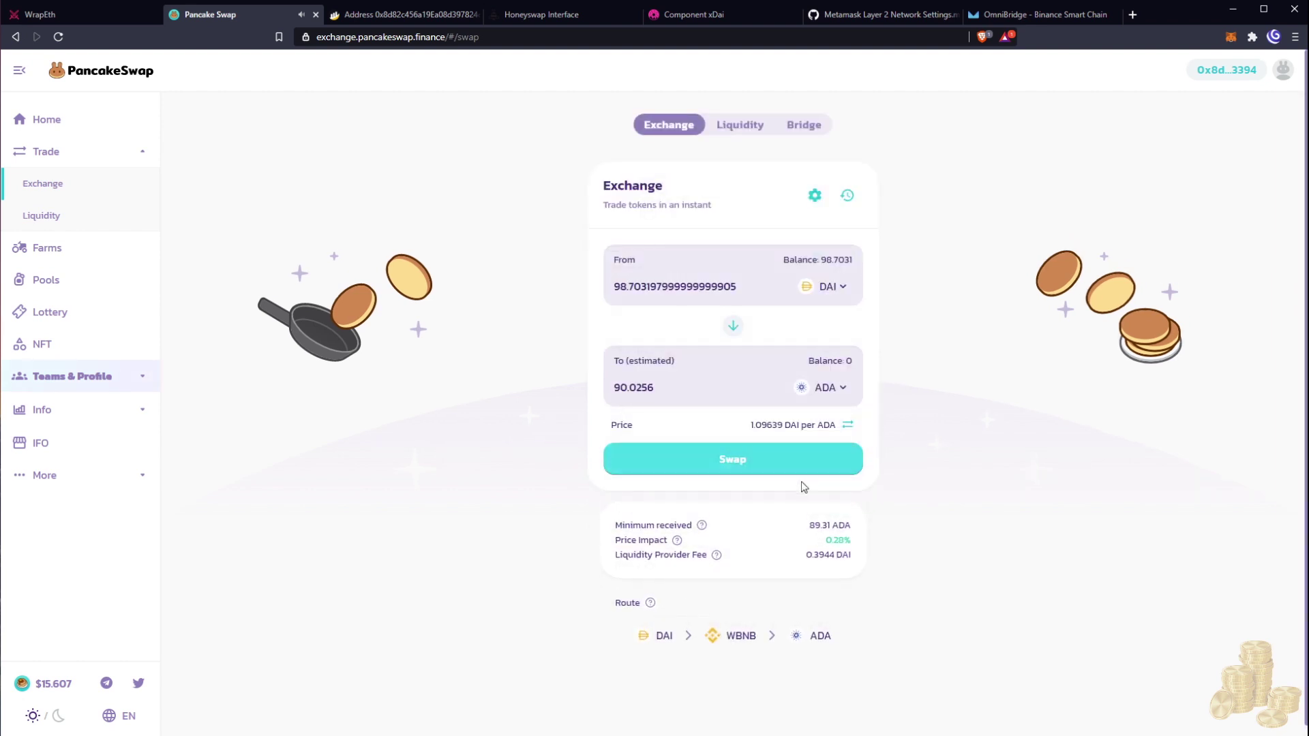
left_click(770, 466)
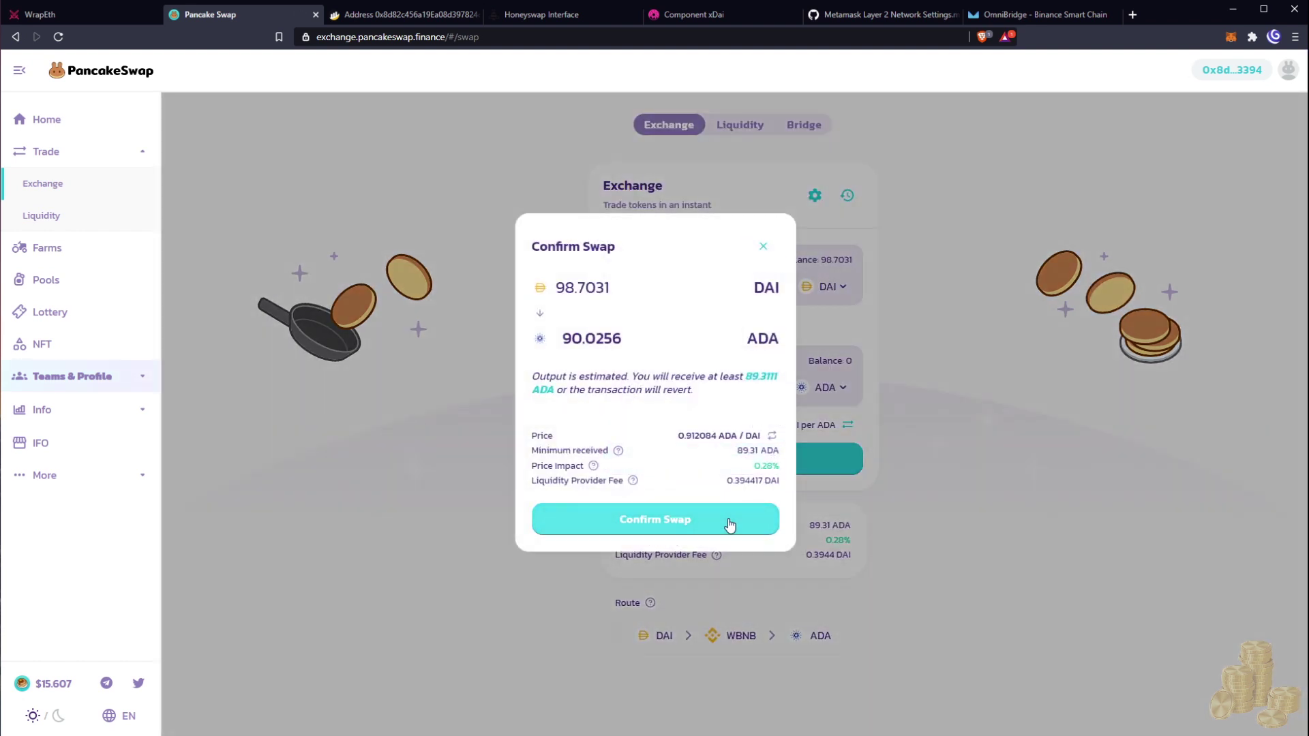
left_click(745, 516)
left_click(1249, 382)
left_click(655, 477)
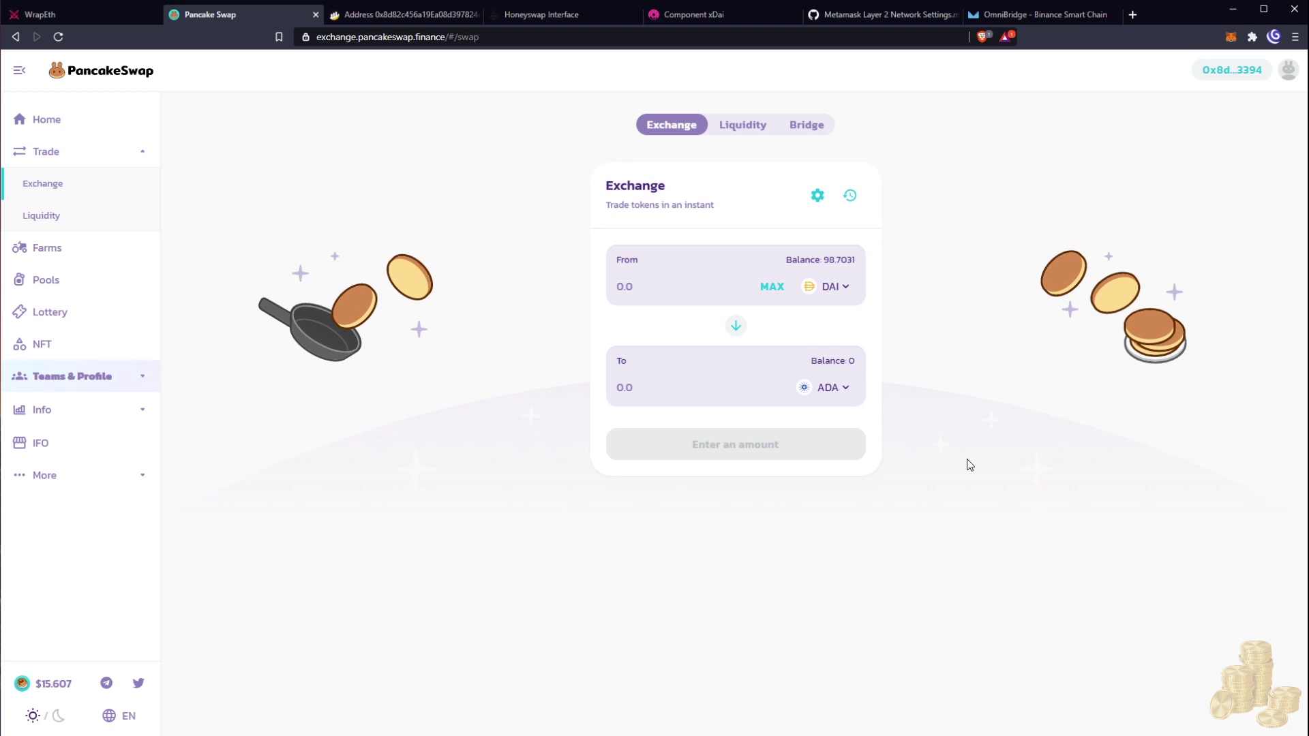